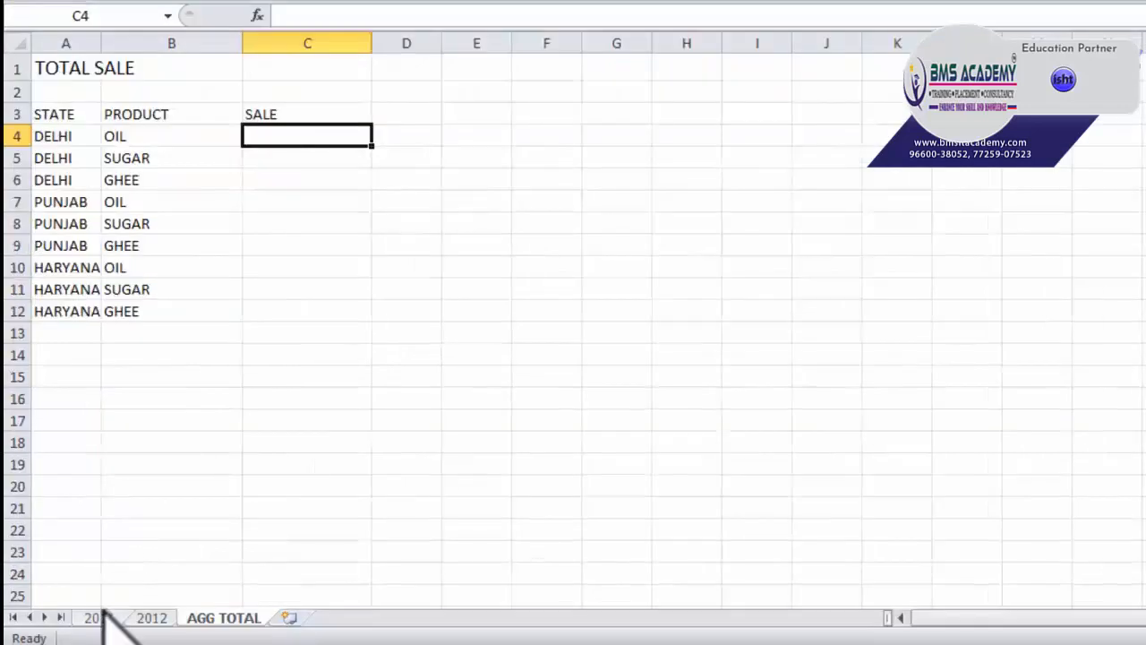
- Examine the state and product sales in the 2011 and 2012 sheets and the SALE column of the AGG TOTAL sheet
left_click(79, 622)
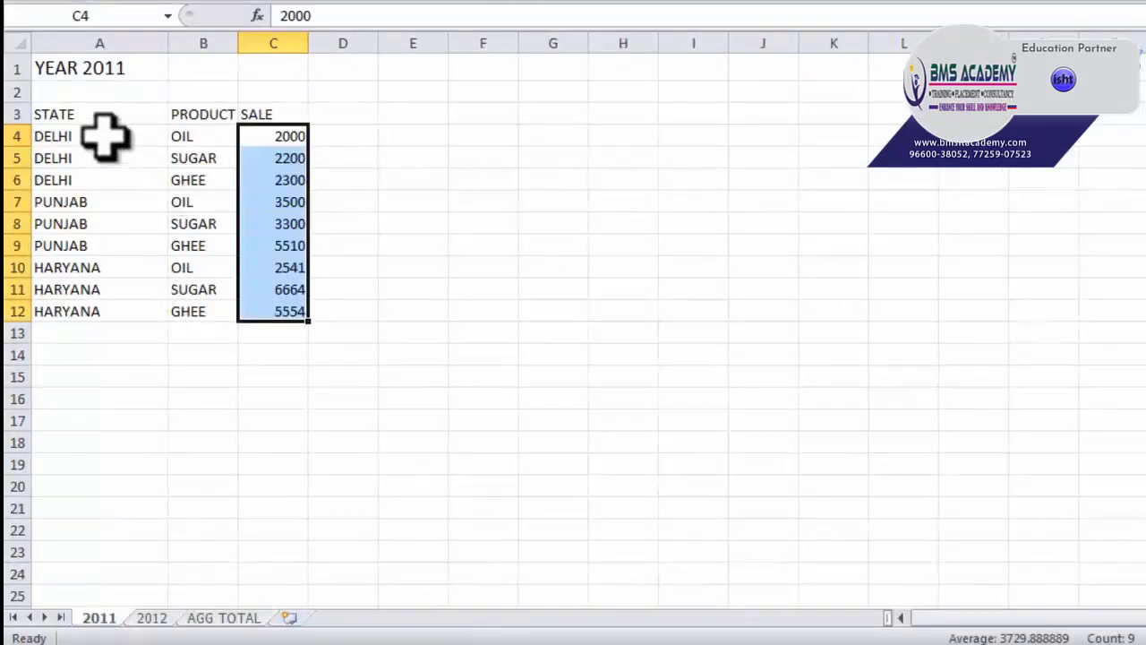
left_click_drag(102, 135, 99, 179)
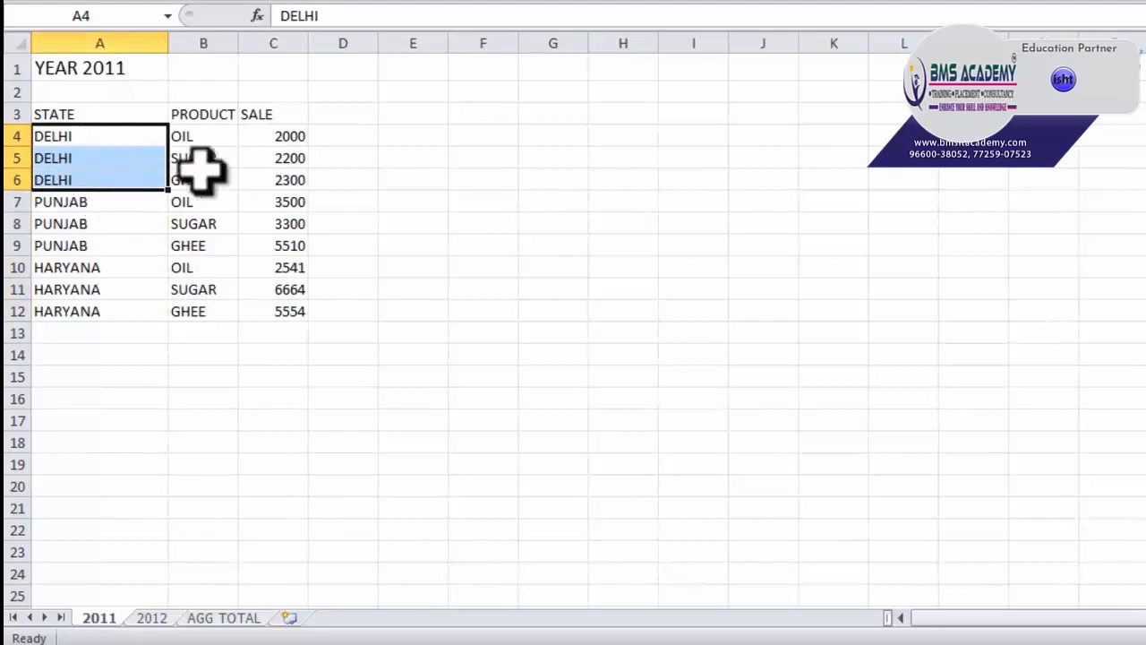
left_click_drag(276, 135, 281, 309)
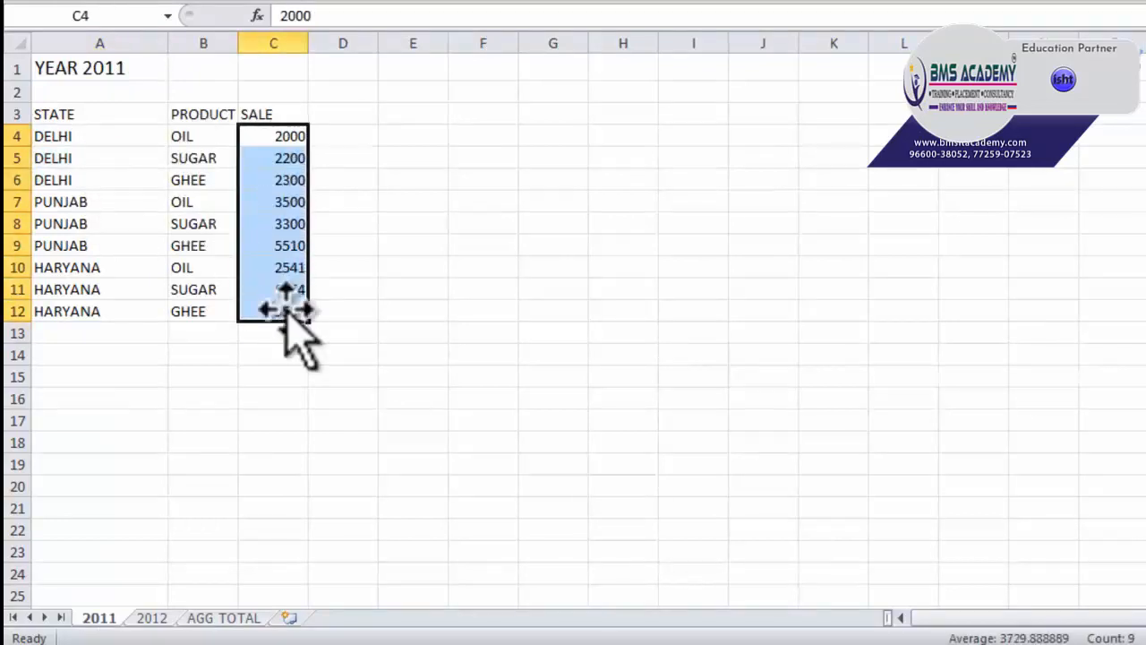
left_click(151, 618)
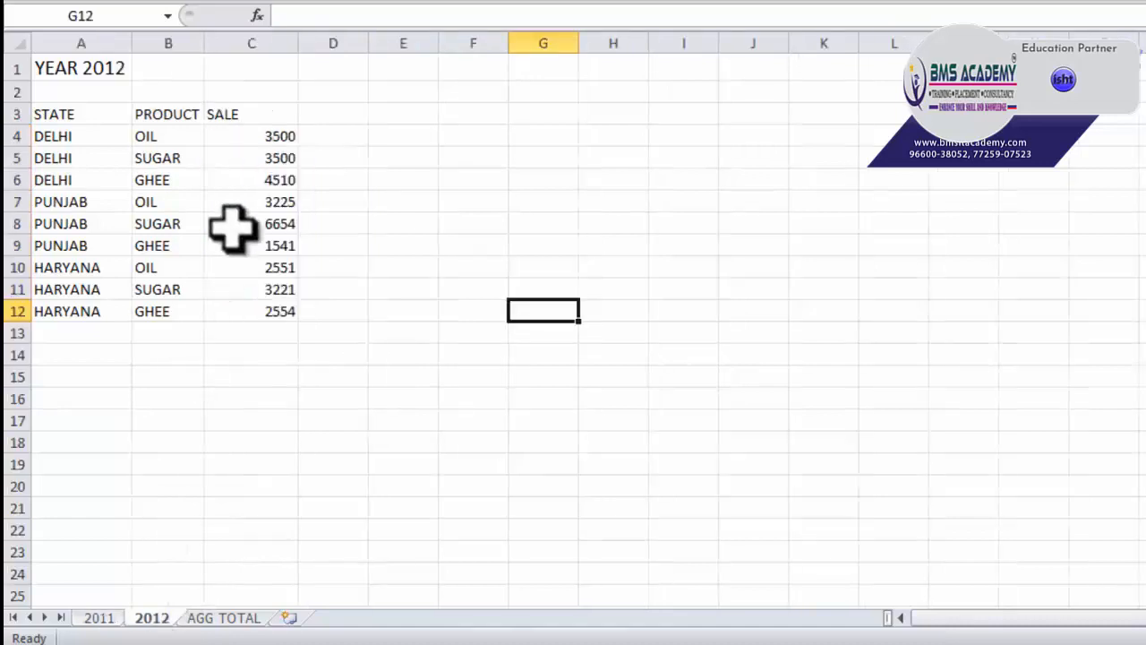
left_click_drag(259, 139, 260, 318)
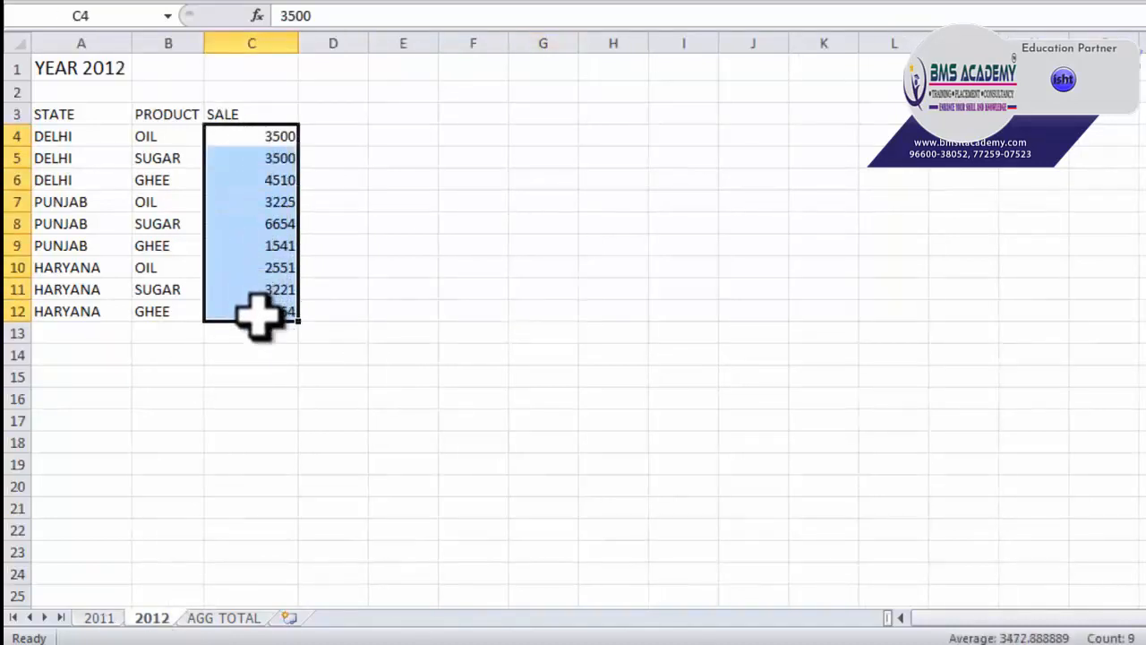
left_click(97, 619)
left_click(150, 620)
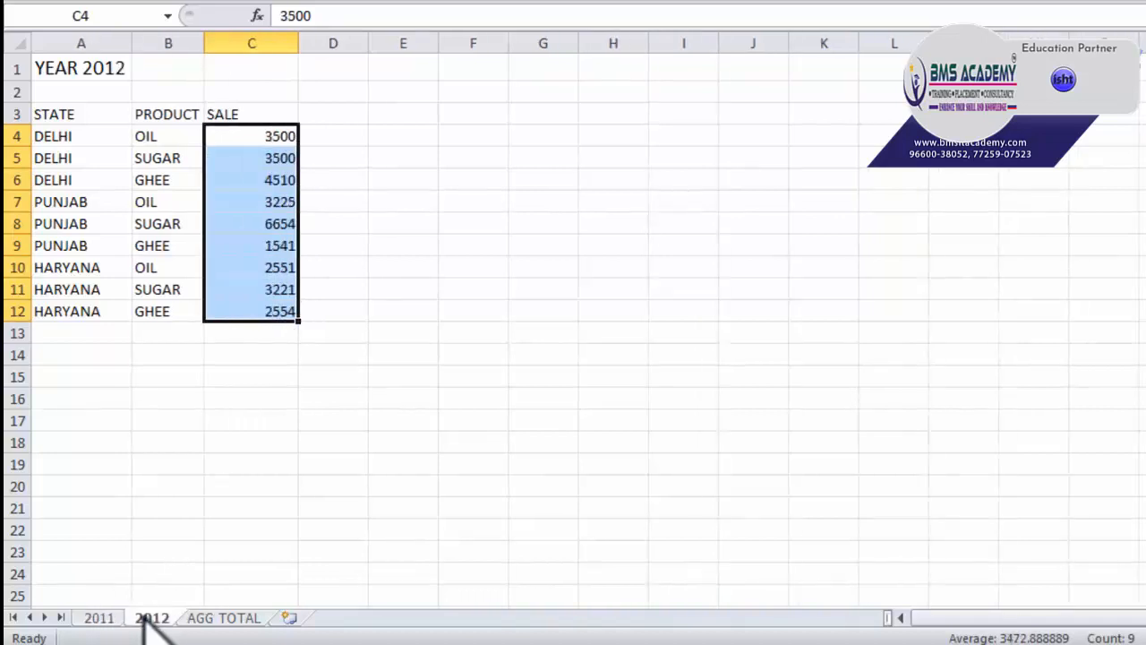
left_click(215, 618)
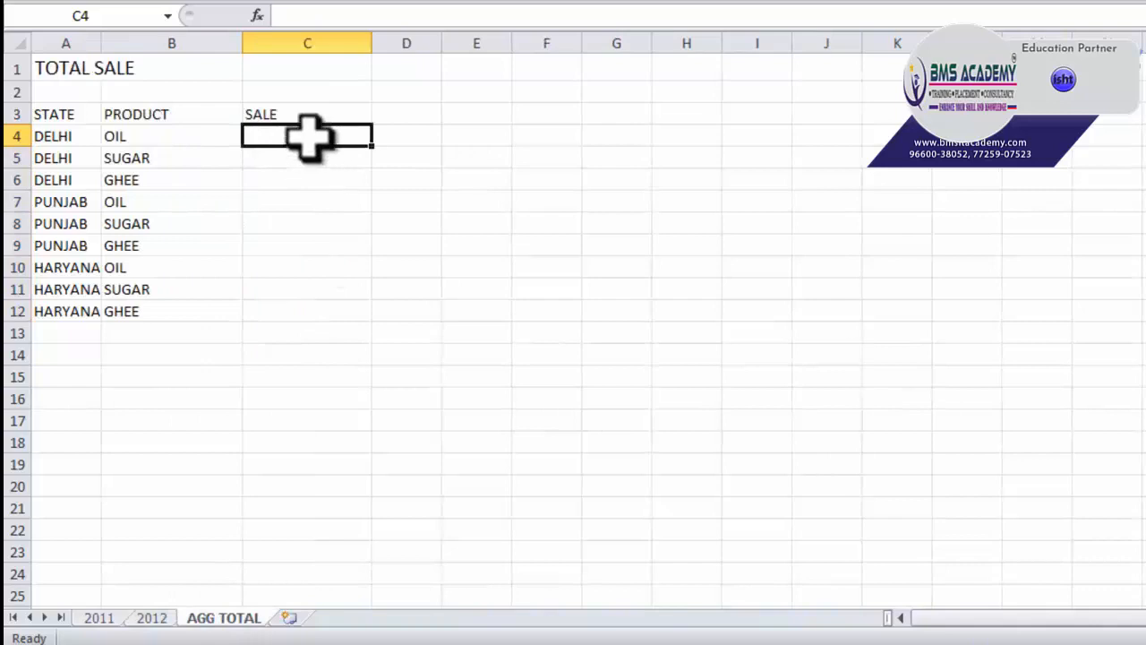
left_click_drag(310, 138, 309, 309)
left_click(476, 222)
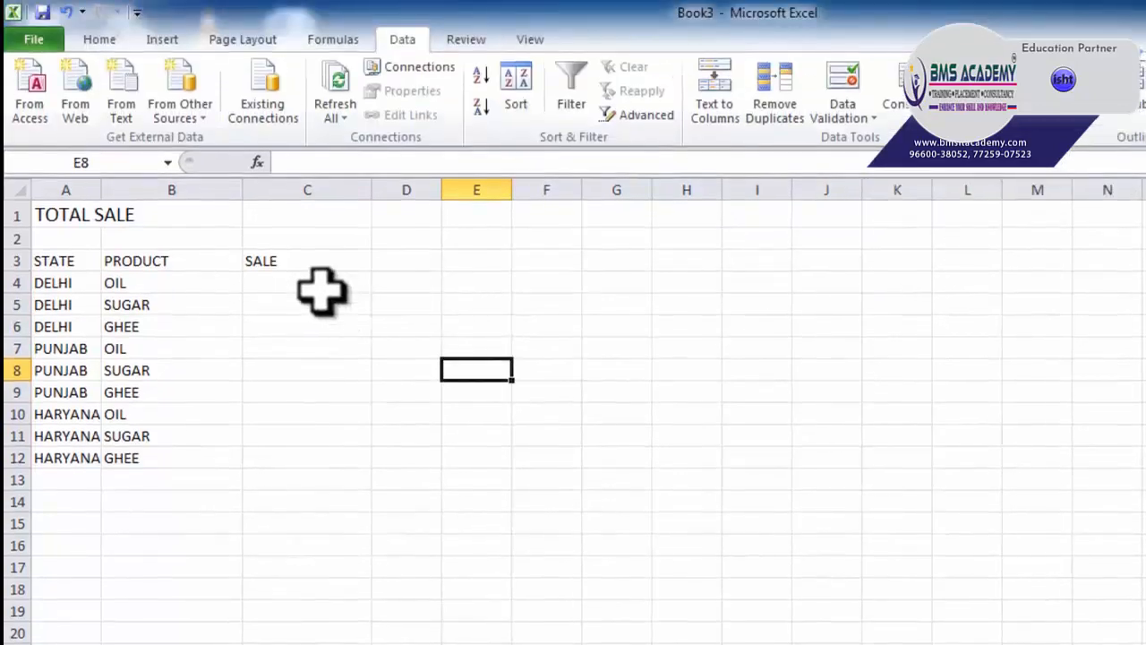
- Start a Consolidate operation at cell C4 of the AGG TOTAL sheet with Sum as the function
left_click(320, 282)
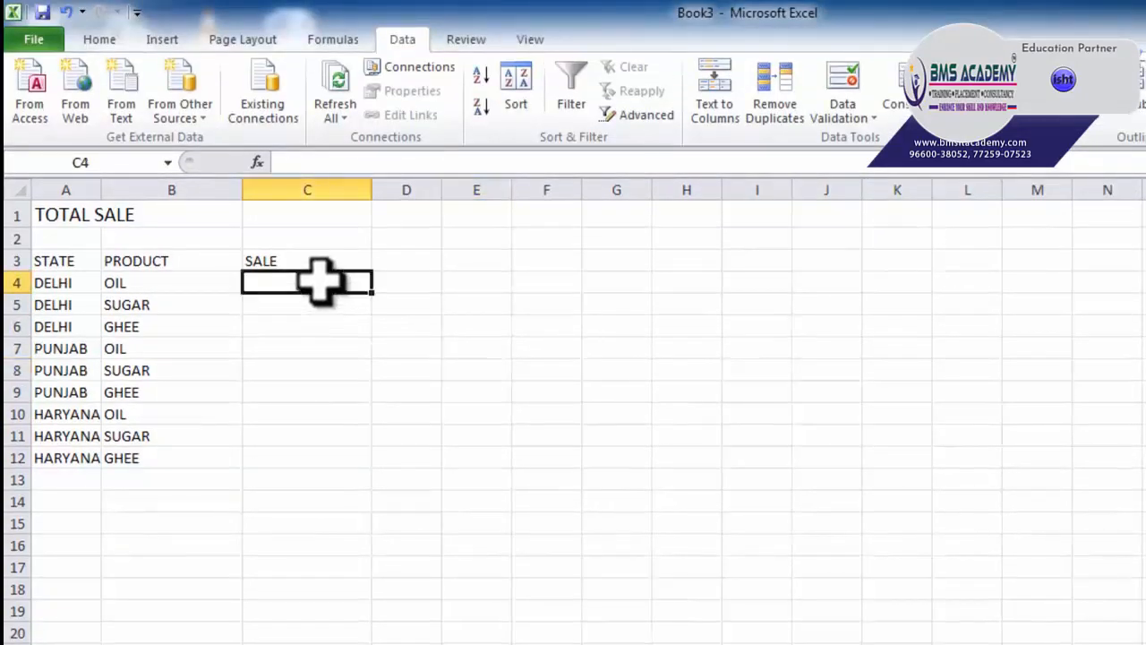
left_click(895, 89)
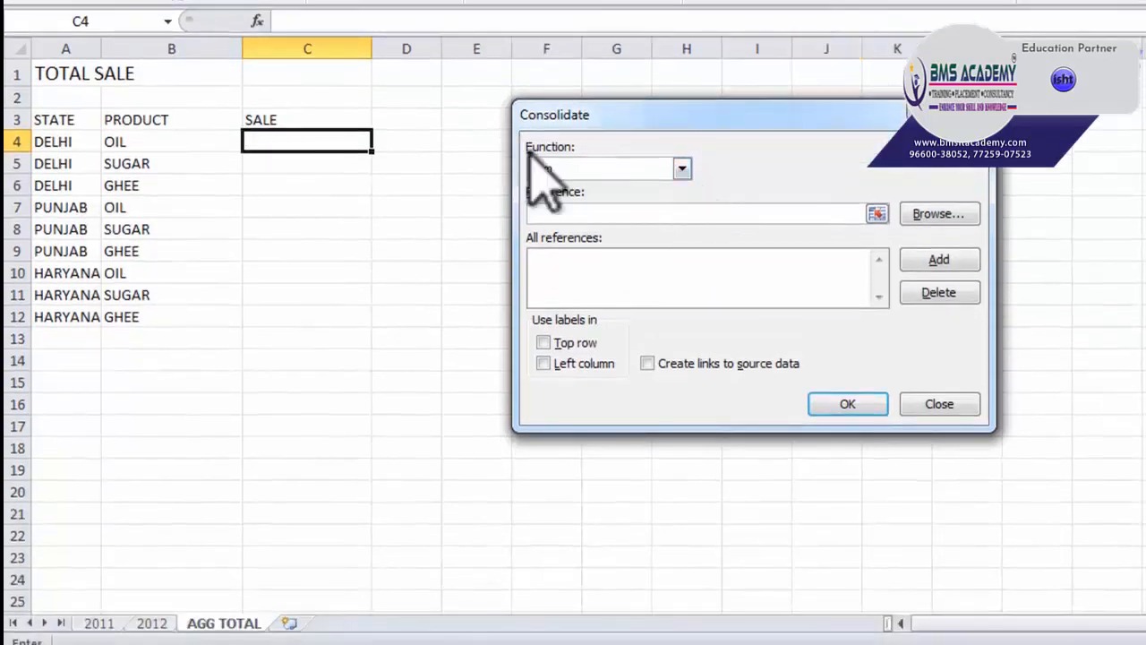
left_click(681, 169)
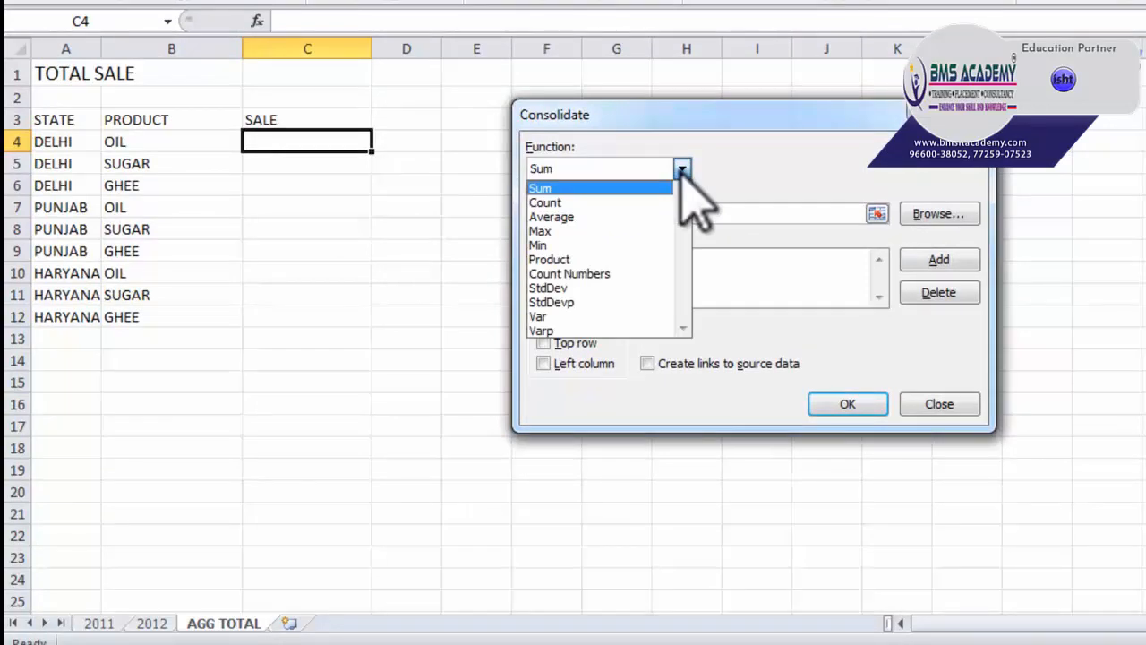
left_click(594, 189)
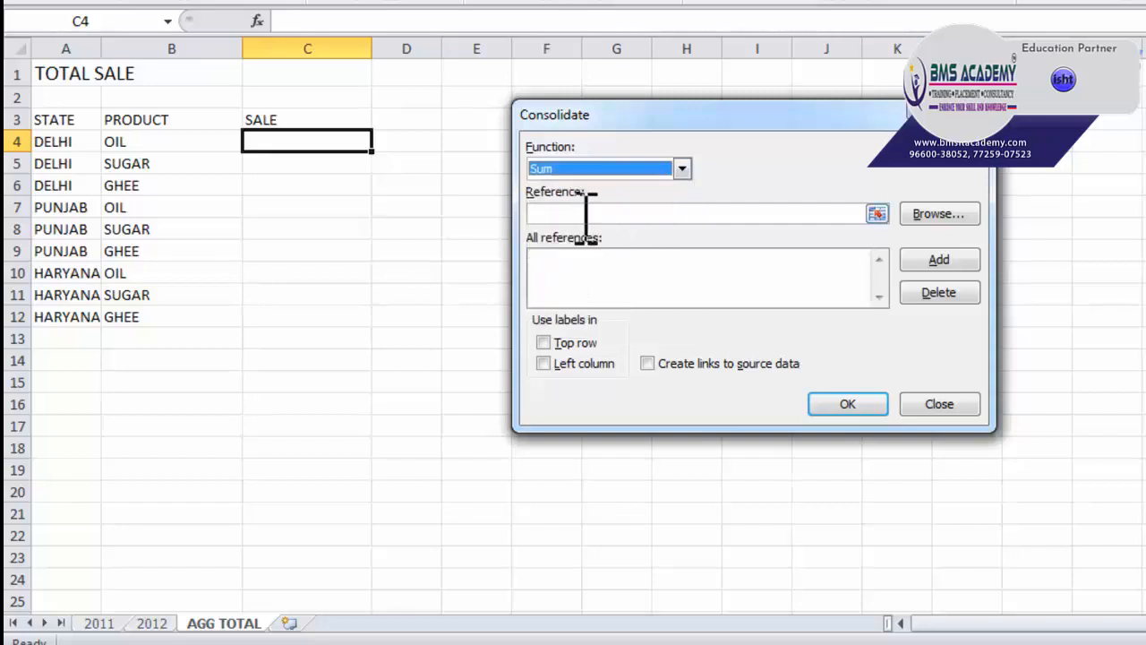
- Add the sales range C4:C12 of the 2011 sheet to the consolidation references
left_click(586, 214)
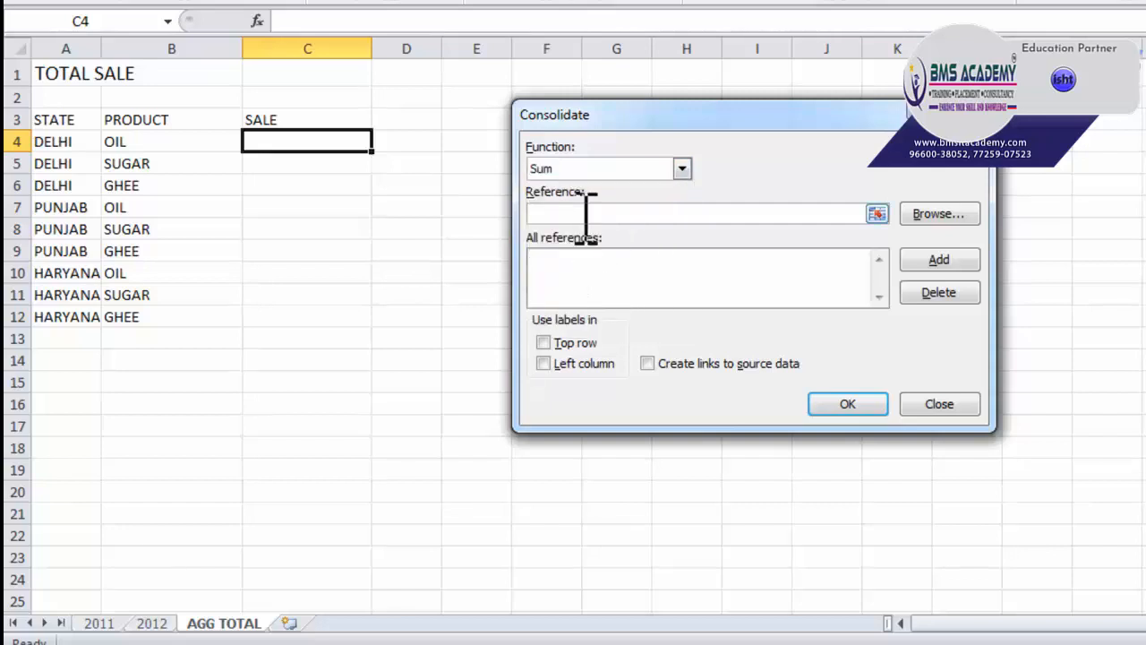
left_click(98, 623)
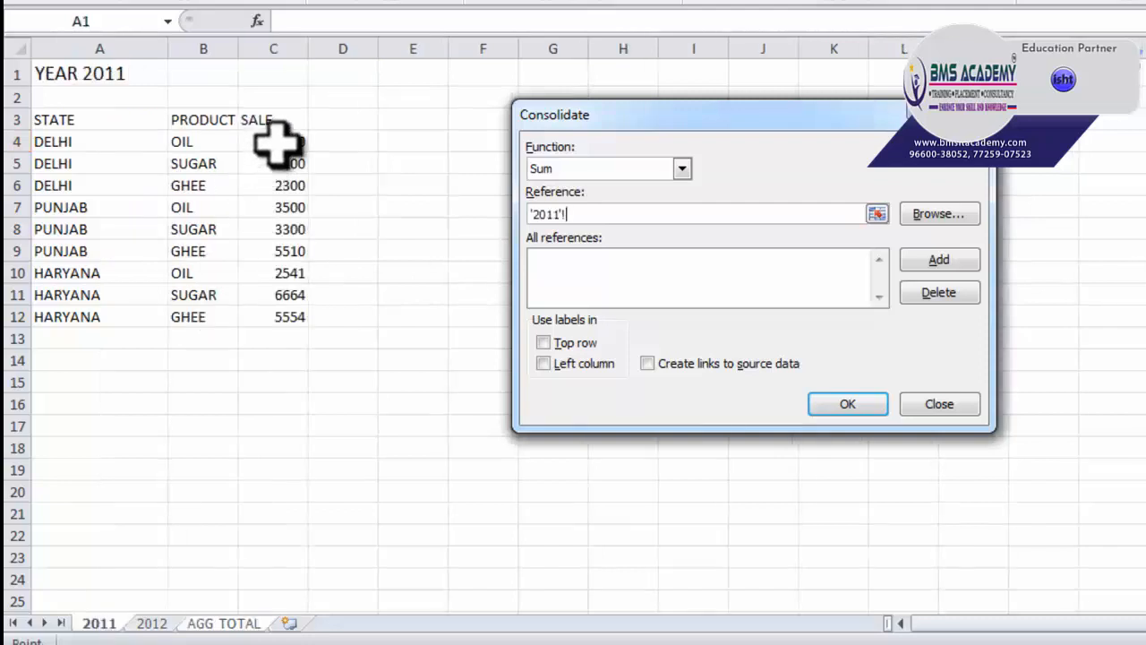
left_click_drag(274, 143, 274, 307)
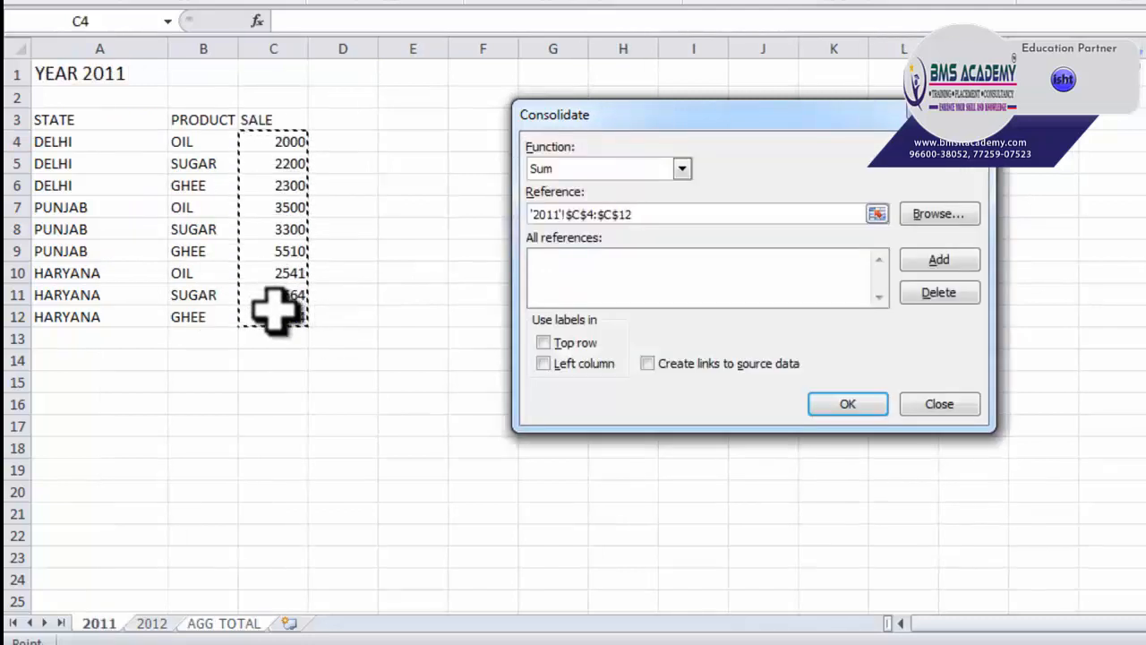
left_click(931, 261)
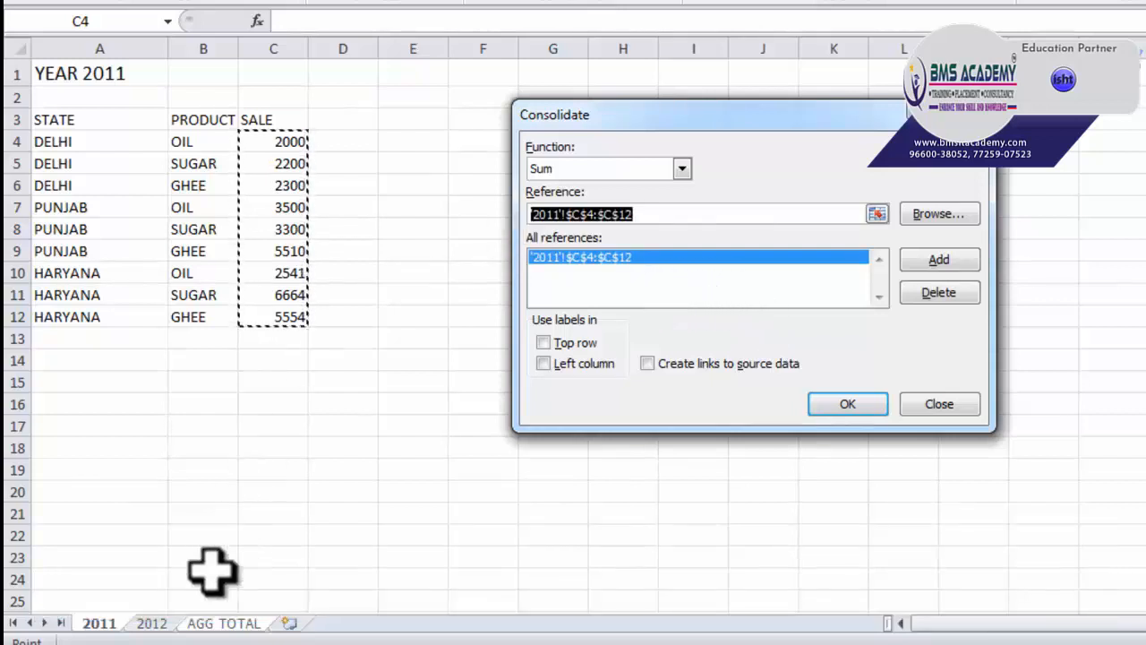
- Add the sales range C4:C12 of the 2012 sheet as the second reference and run the consolidation
left_click(145, 625)
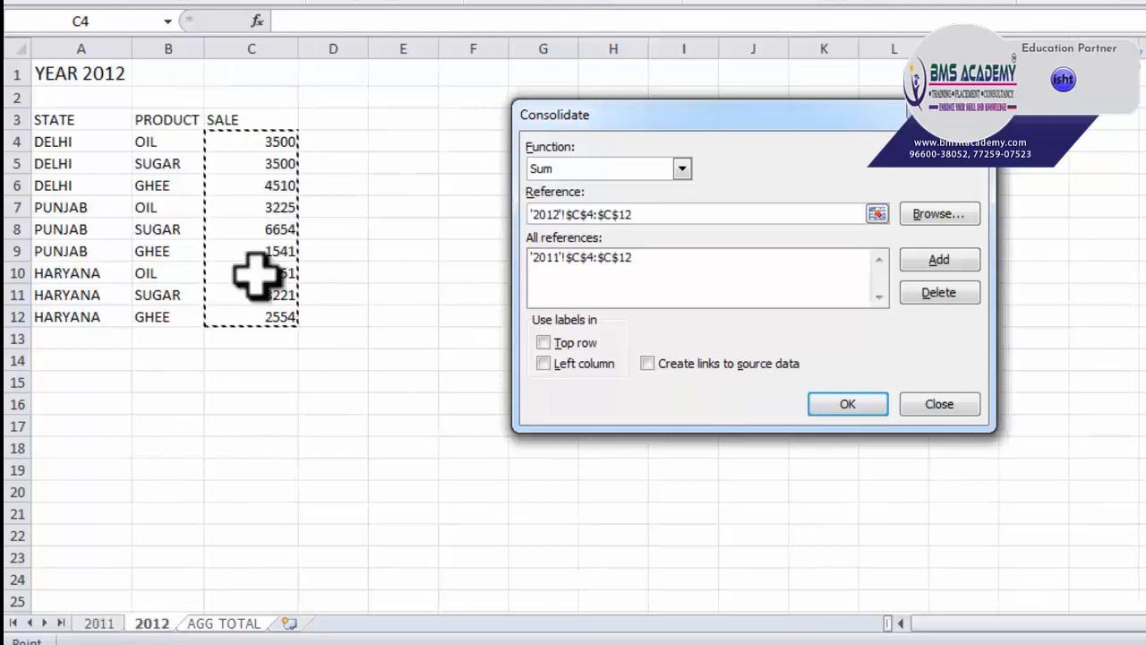
left_click_drag(266, 146, 274, 320)
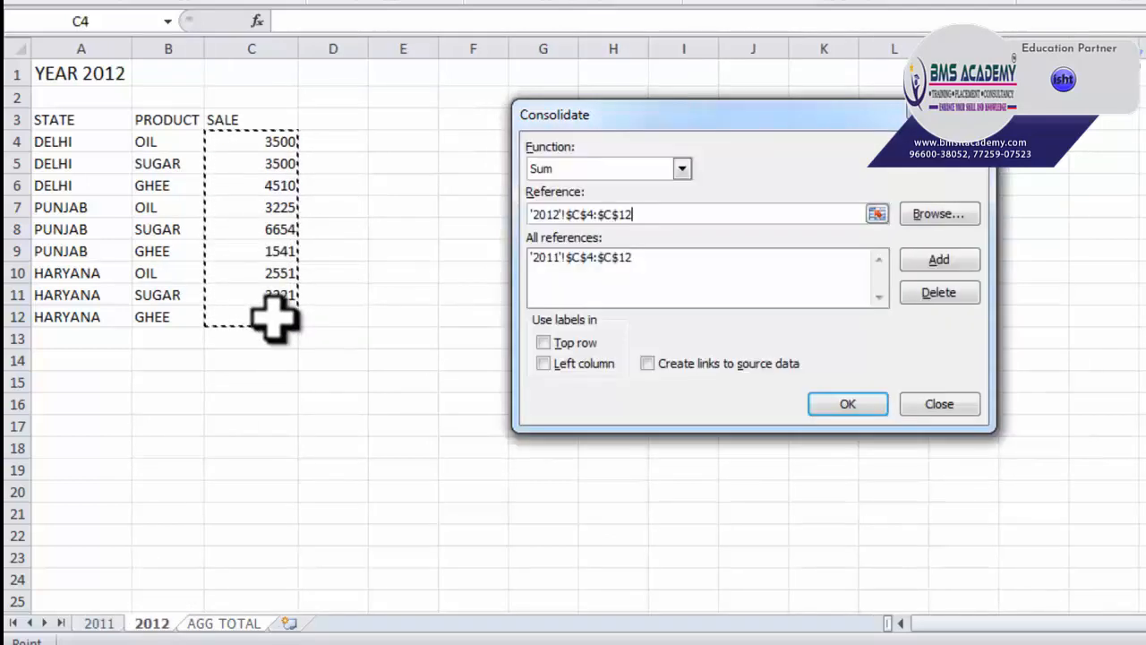
left_click(940, 262)
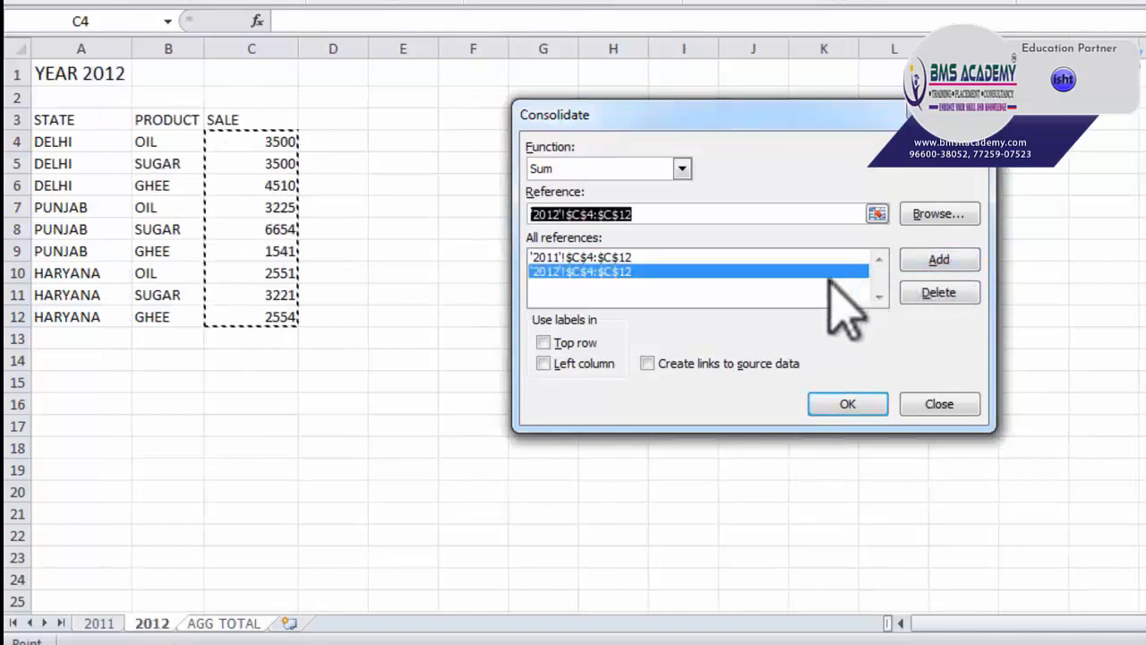
left_click(832, 398)
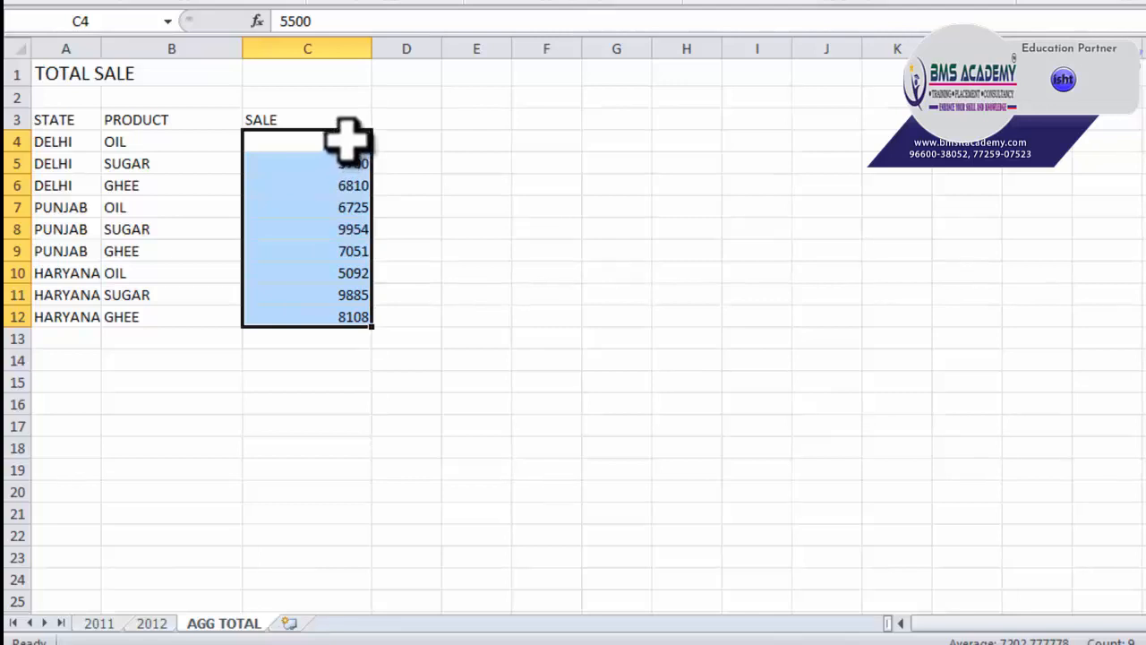
- Compare the consolidated sales with the source figures in the 2011 and 2012 sheets
left_click(99, 623)
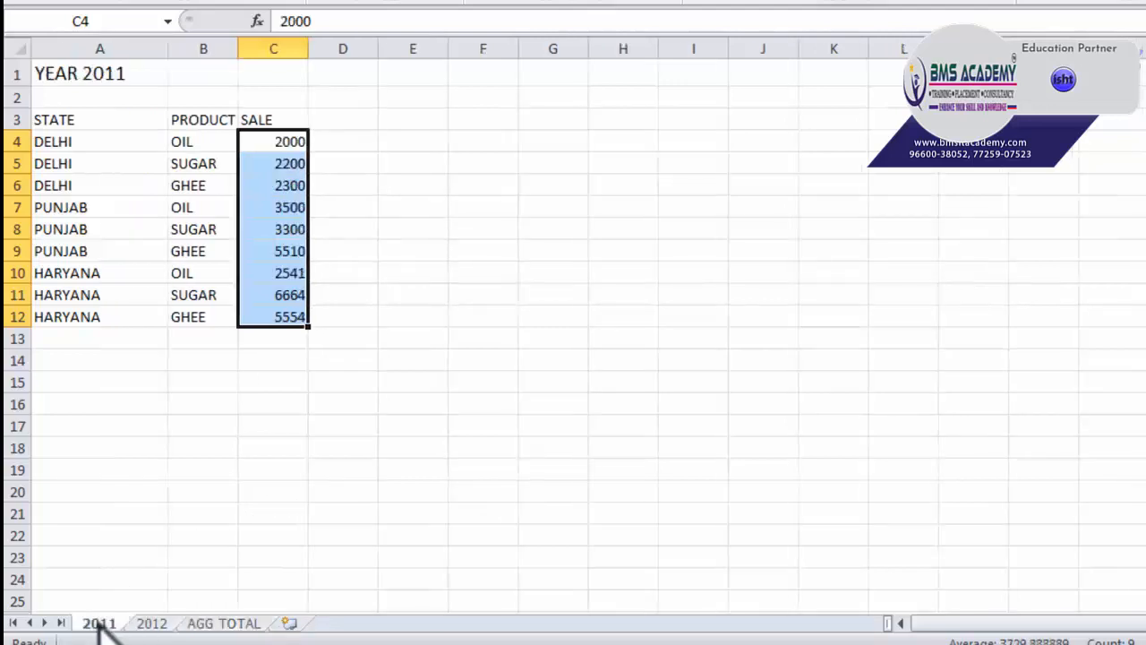
left_click(148, 623)
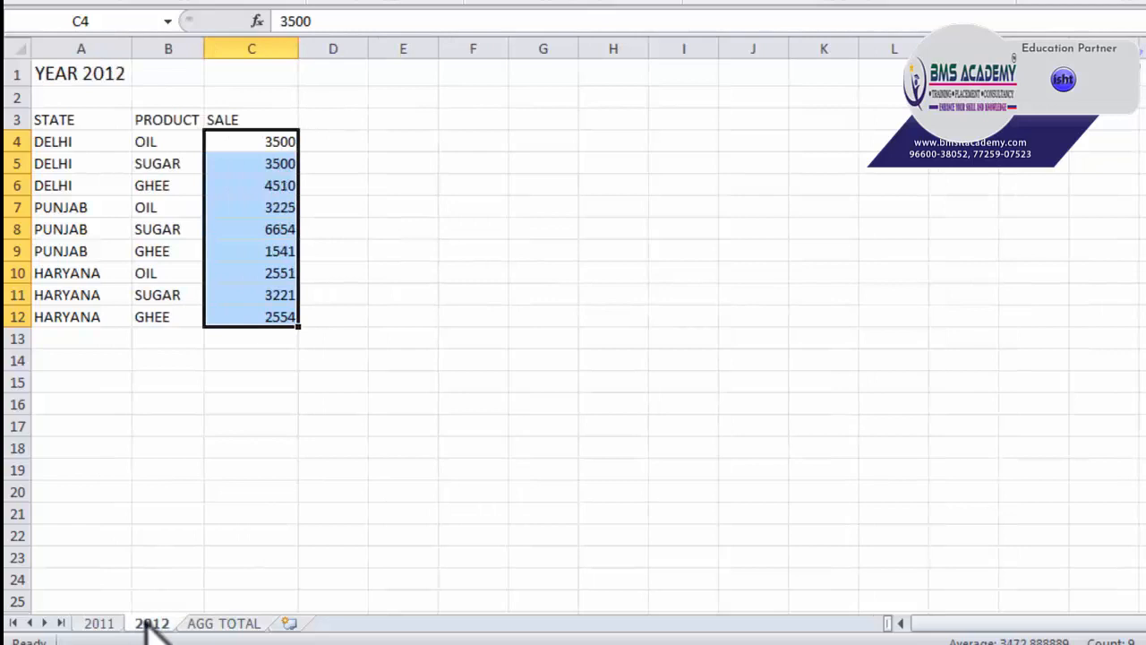
left_click(220, 624)
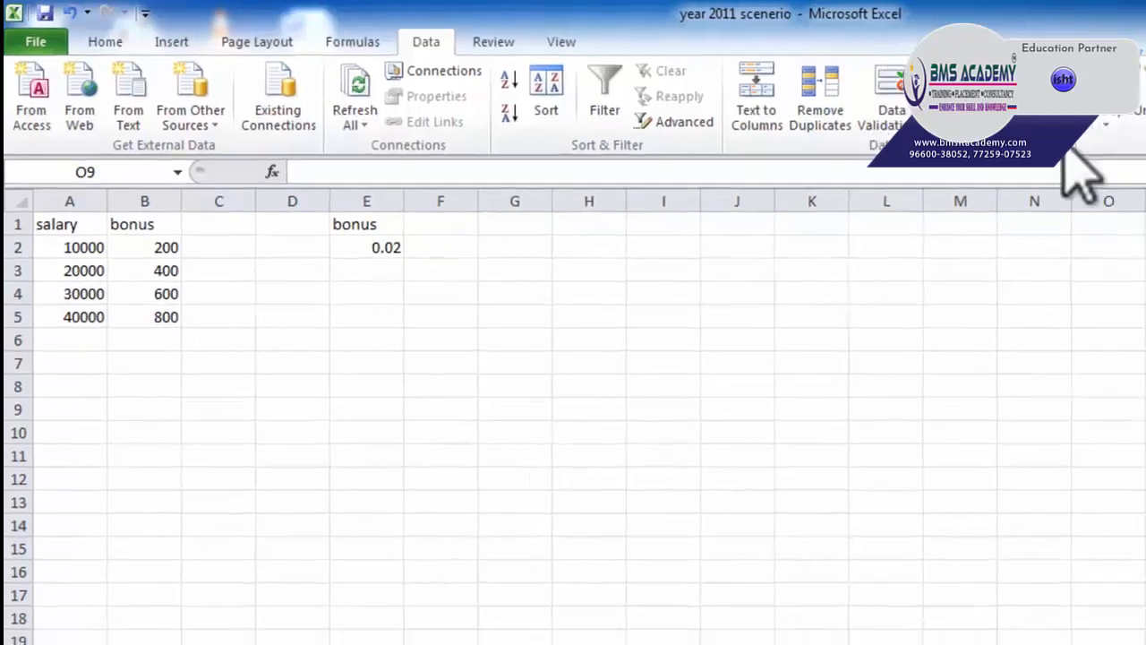
left_click(1038, 134)
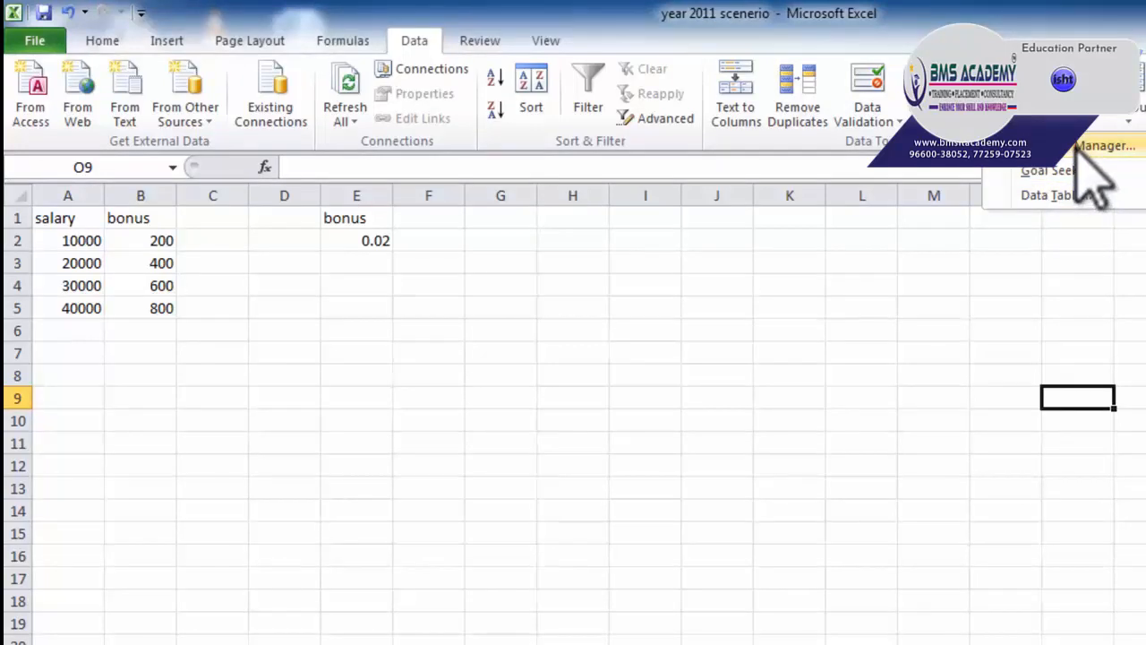
left_click(839, 327)
left_click(813, 337)
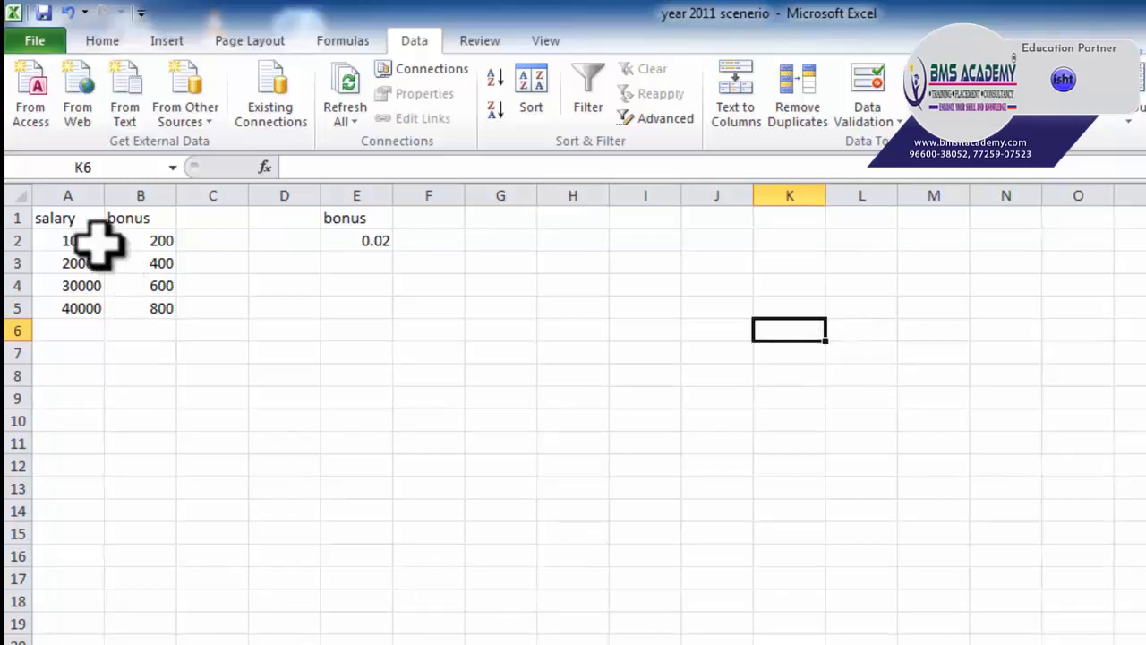
- Examine the salary and bonus columns, the bonus rate in E2 and the formulas in B2:B5 of the year 2011 scenerio workbook
left_click_drag(81, 223, 72, 304)
left_click_drag(134, 215, 143, 304)
left_click(184, 303)
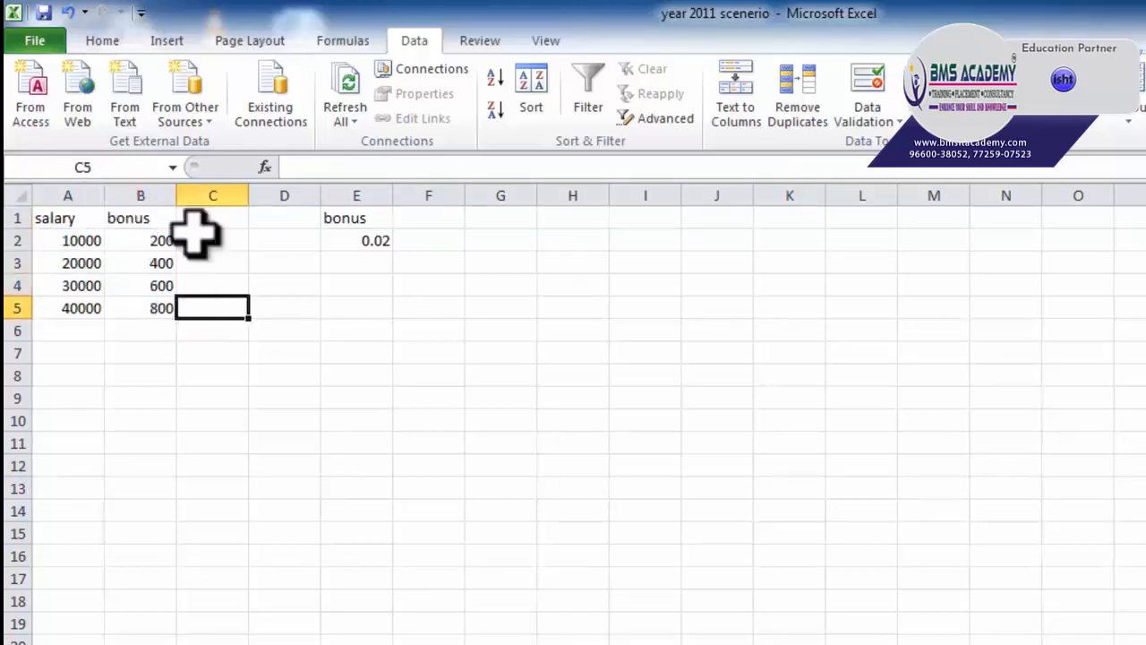
left_click(376, 237)
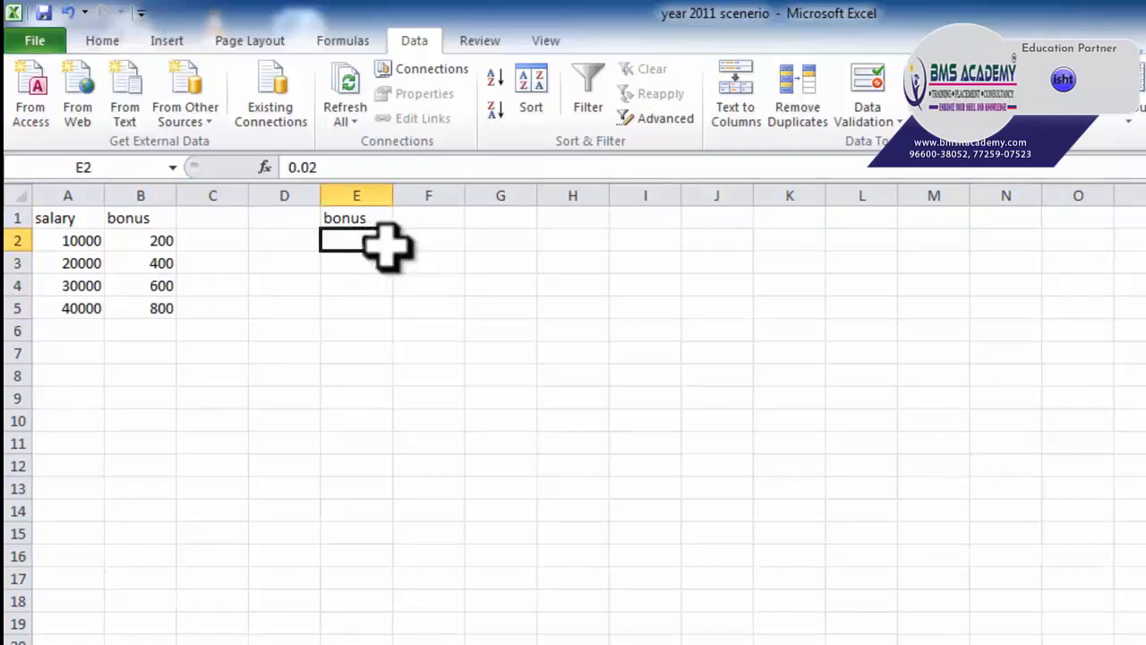
left_click(154, 240)
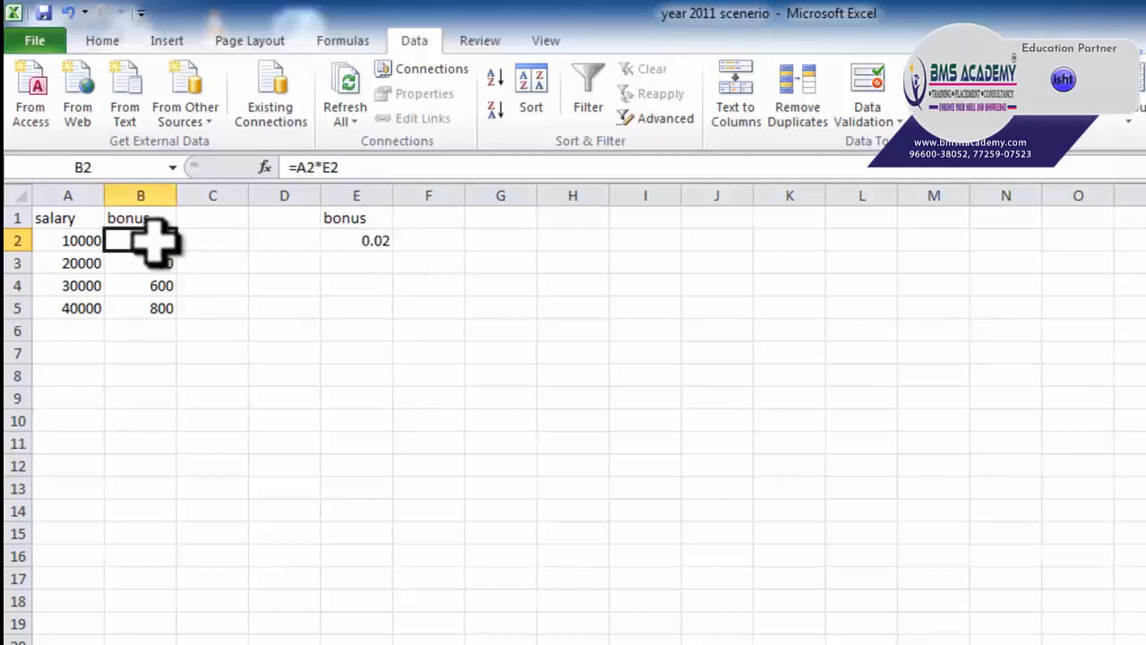
left_click_drag(367, 167, 289, 167)
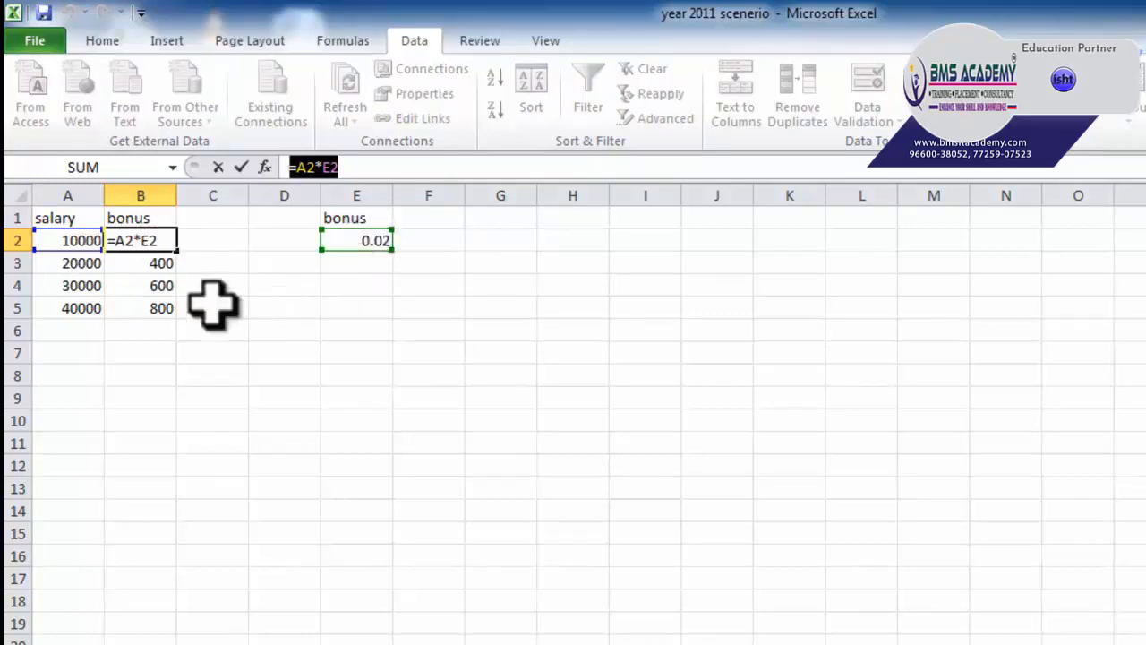
key("Return")
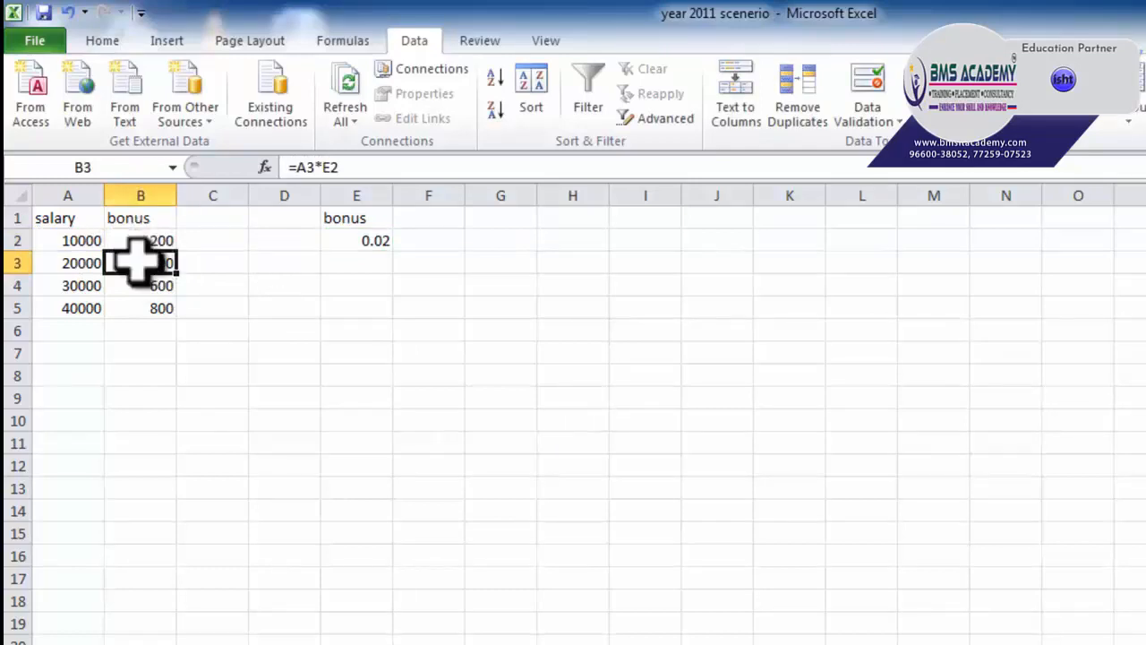
left_click(128, 289)
left_click(143, 328)
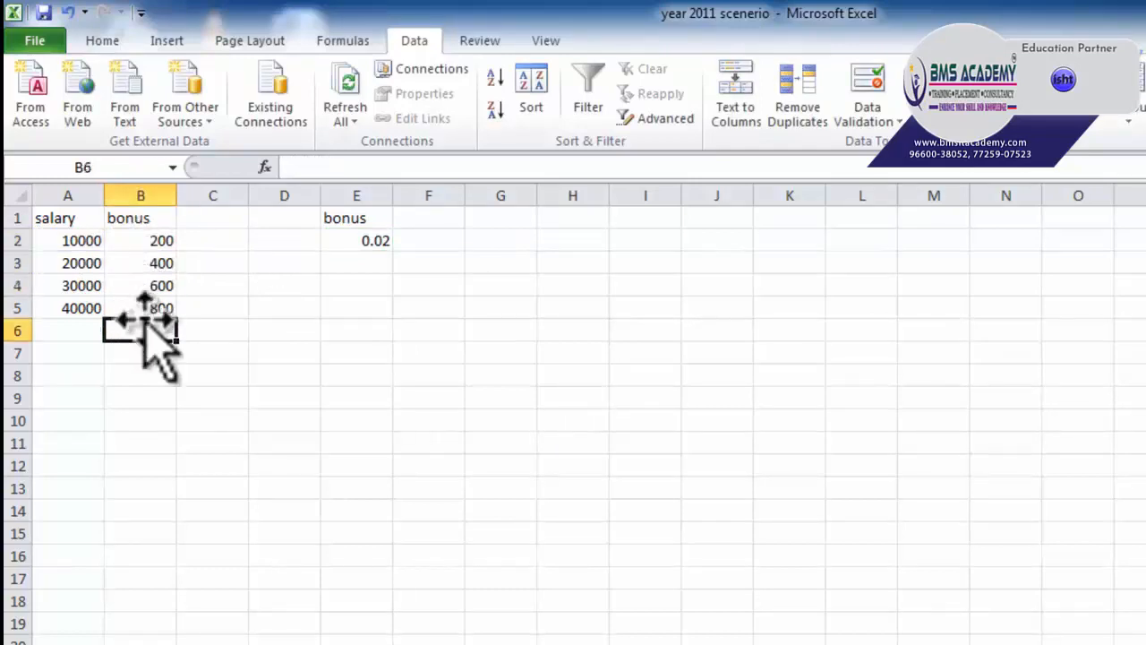
left_click(153, 308)
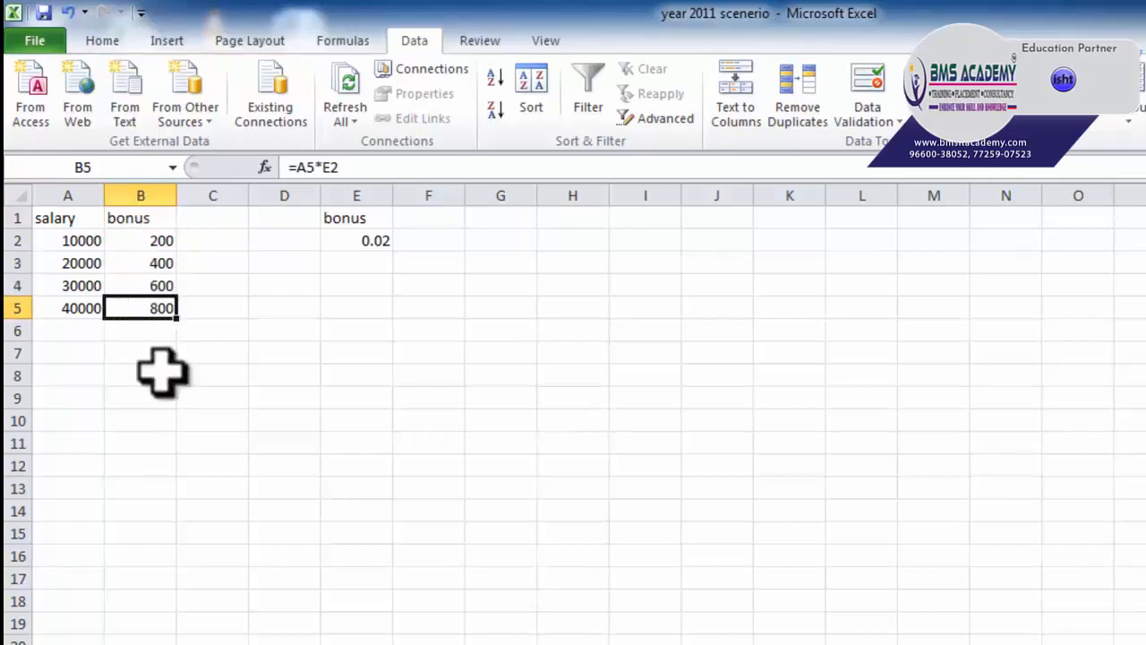
left_click(383, 376)
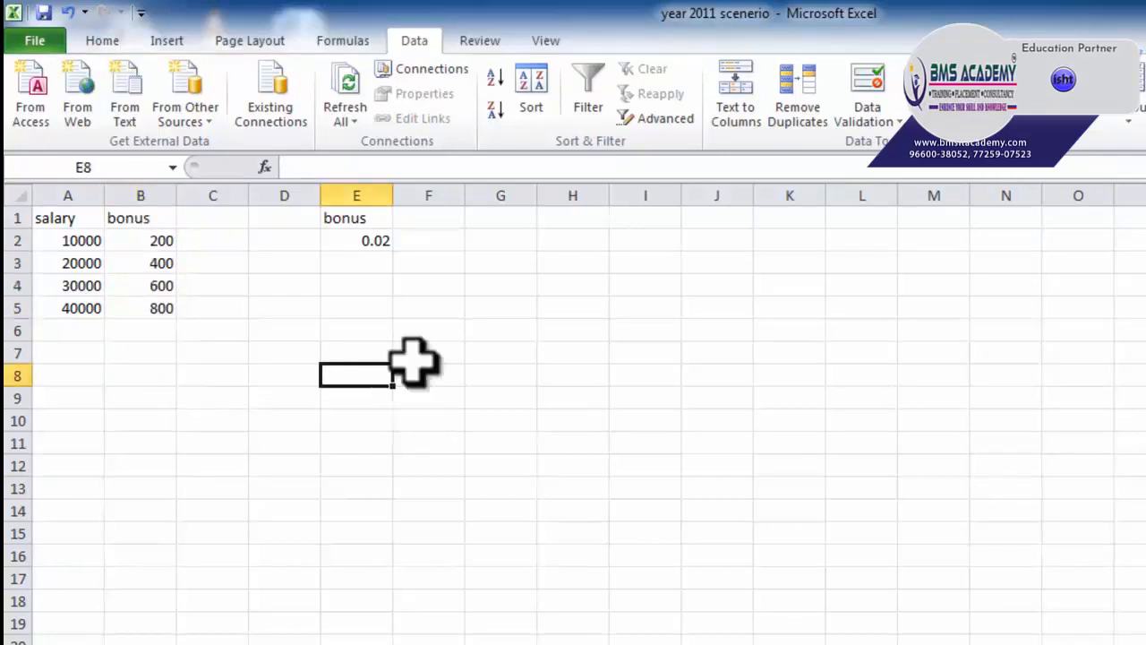
- Enter 0.02 as the bonus rate in cell E2
left_click(356, 239)
type("0.02")
key("ctrl+Return")
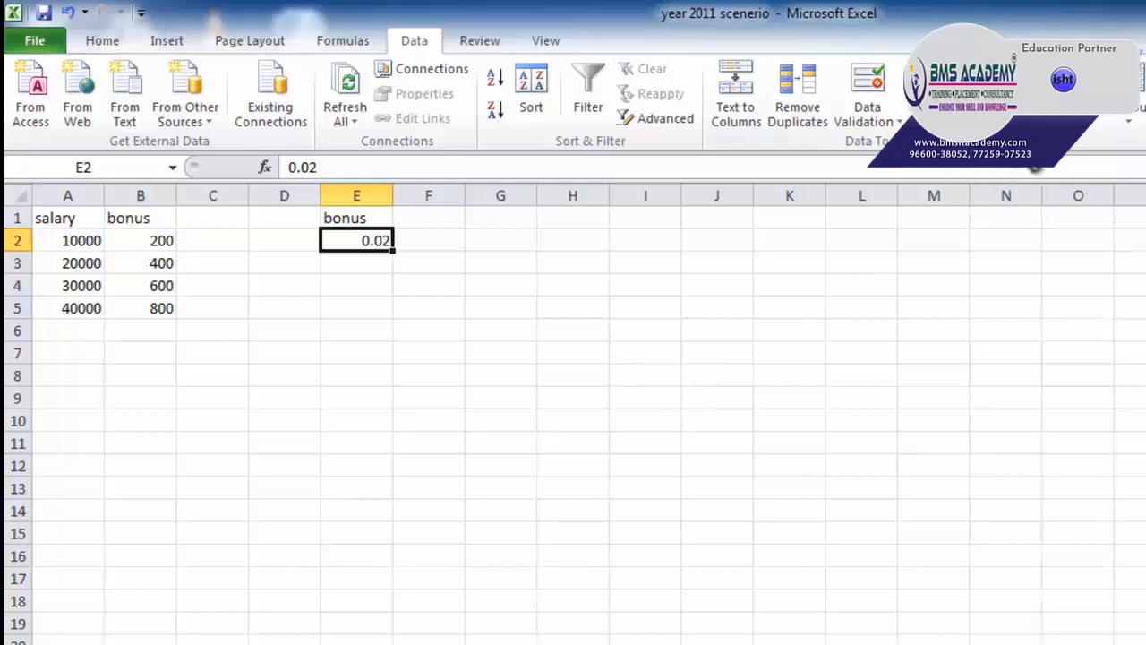
left_click(844, 369)
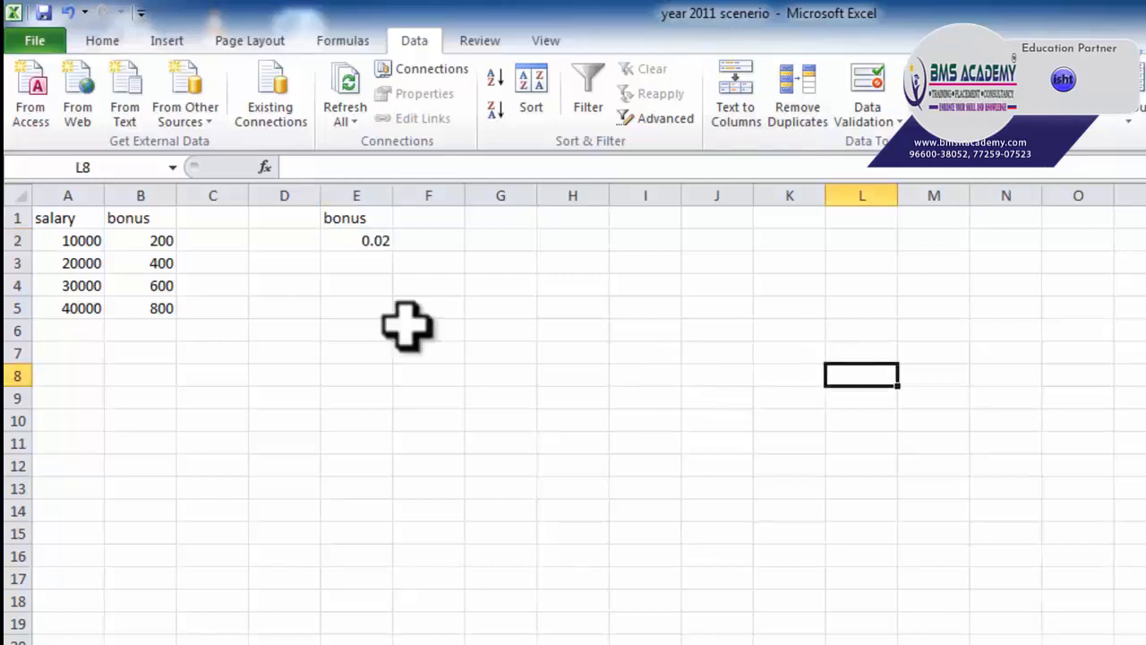
- Change the bonus rate in cell E2 to 0.05
left_click(358, 239)
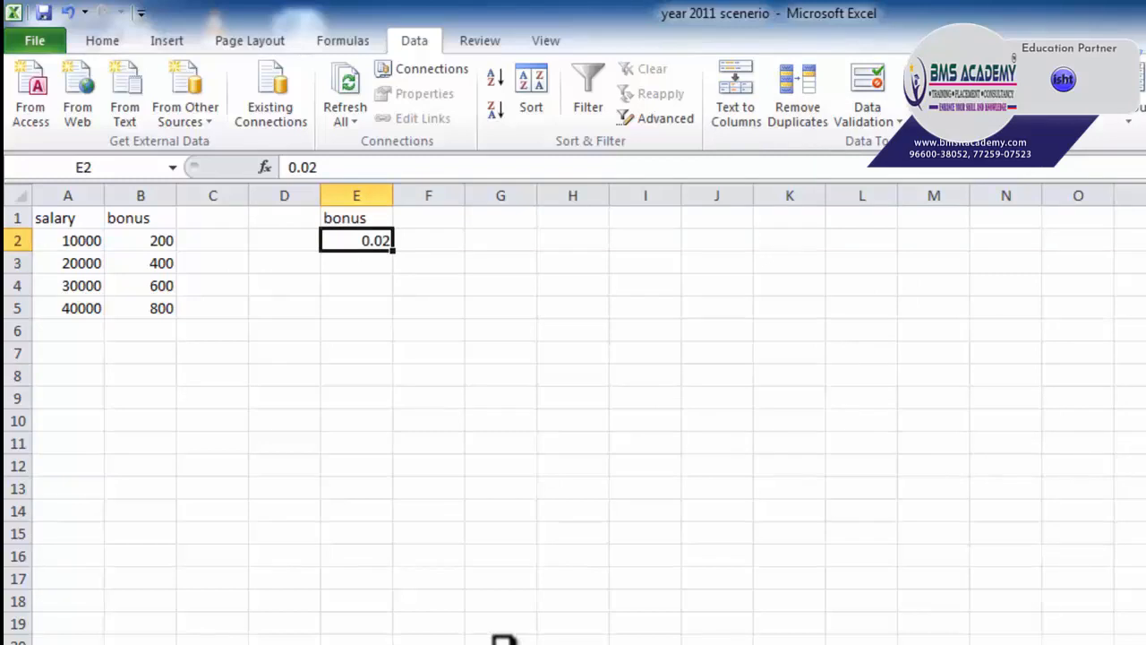
left_click(504, 640)
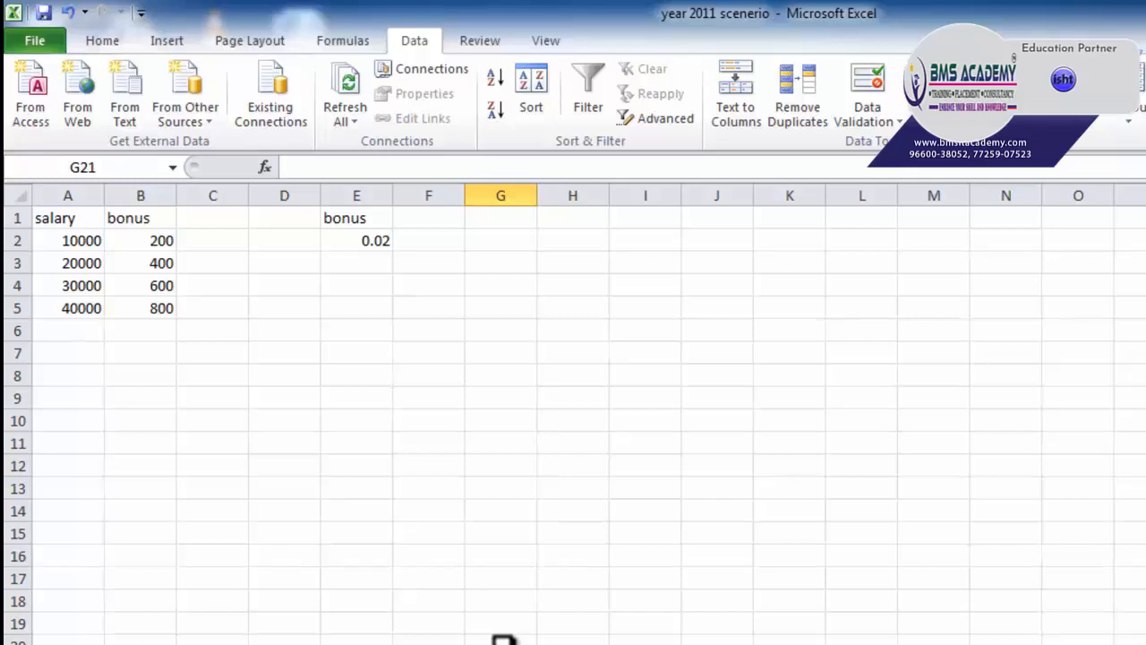
double_click(363, 240)
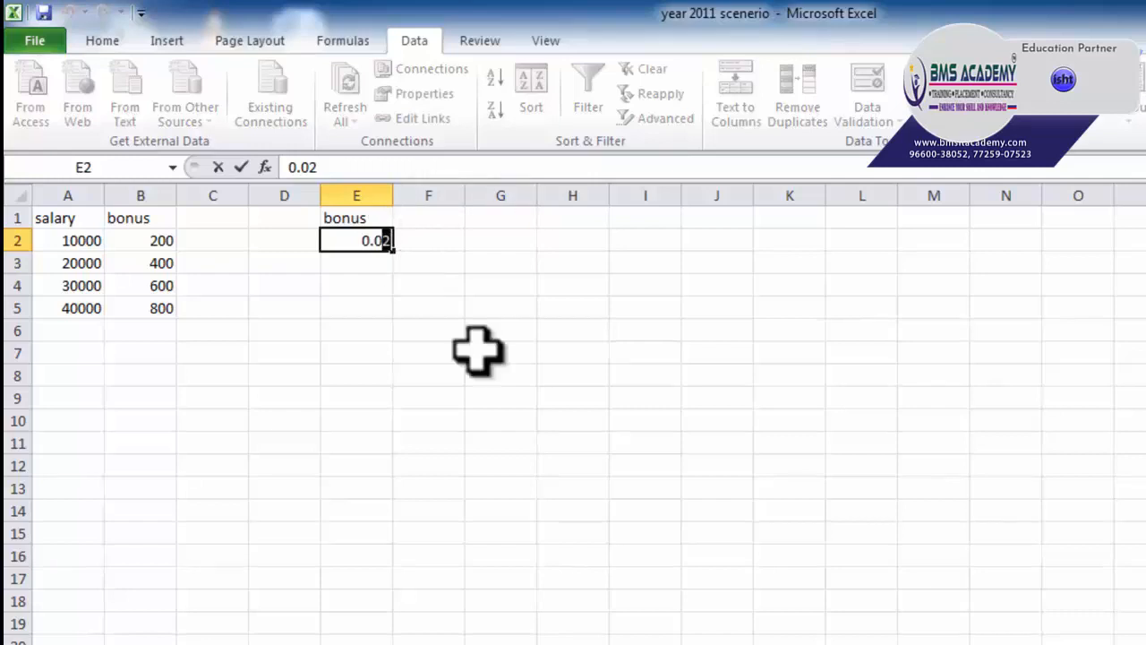
key("BackSpace")
type("5")
key("Return")
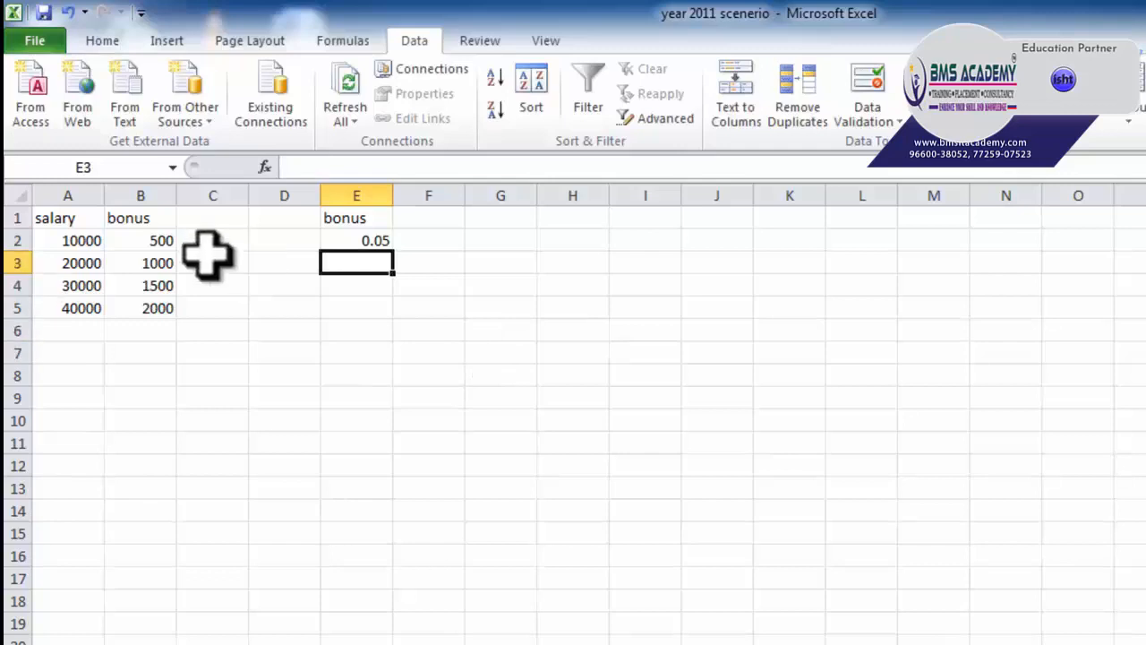
- Review the recalculated bonuses in B2:B5 and set the bonus rate in E2 back to 0.02
left_click(153, 242)
left_click_drag(153, 253, 154, 308)
left_click(357, 242)
double_click(387, 240)
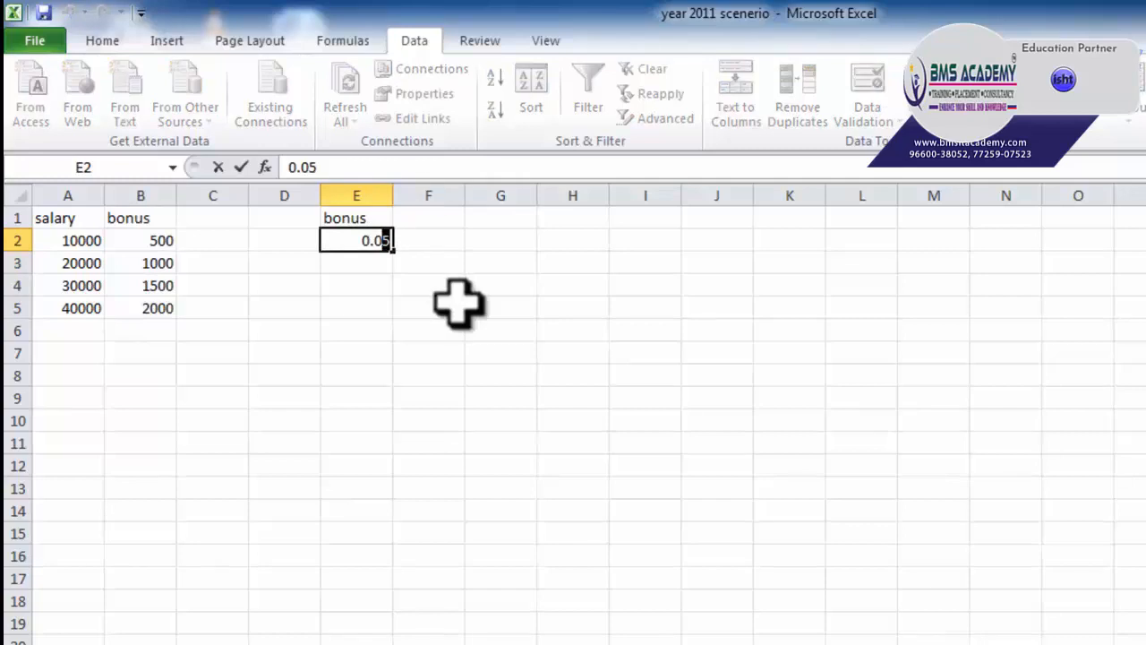
type("2")
key("Return")
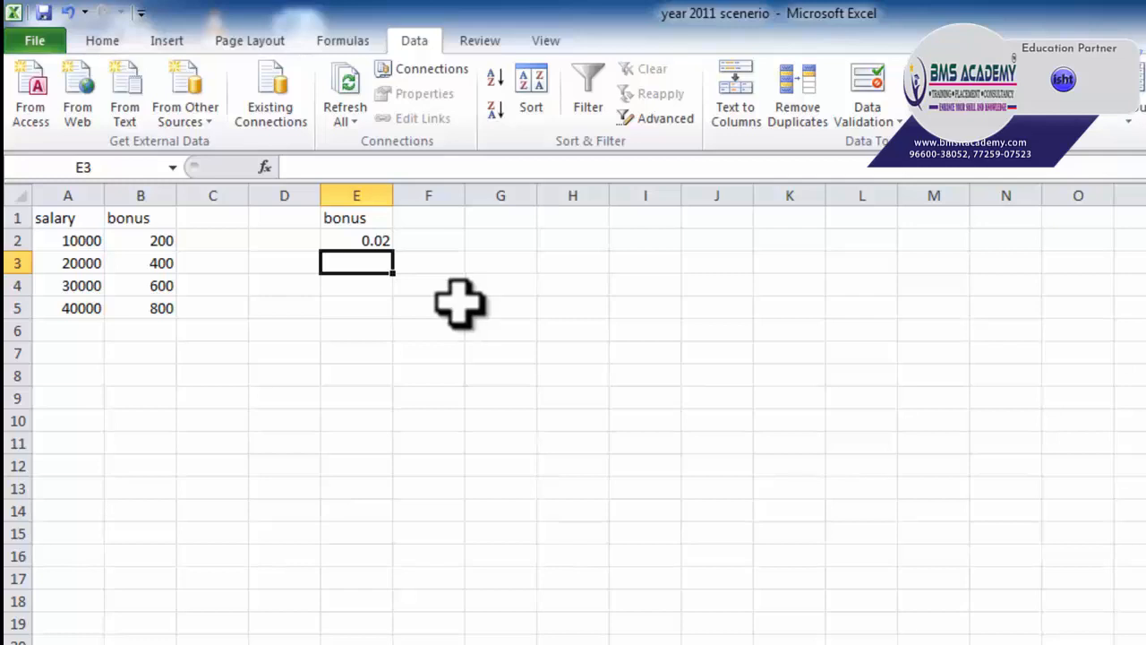
- Add a scenario named MIN in Scenario Manager with E2 as the changing cell and a value of 0.02
left_click(1030, 121)
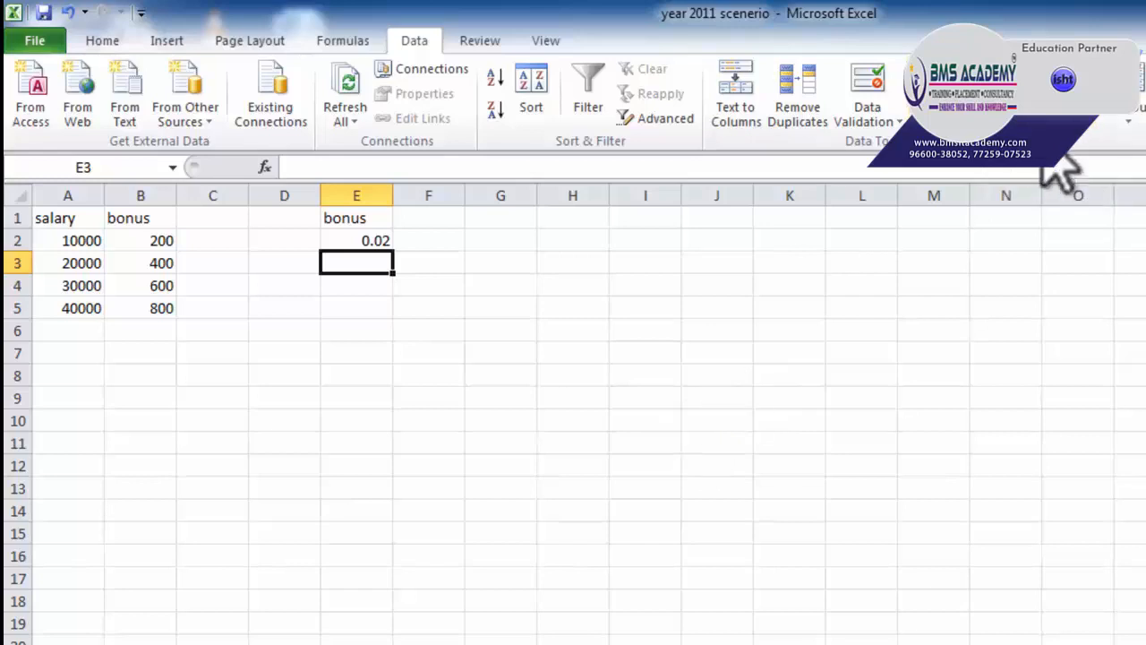
left_click(1043, 146)
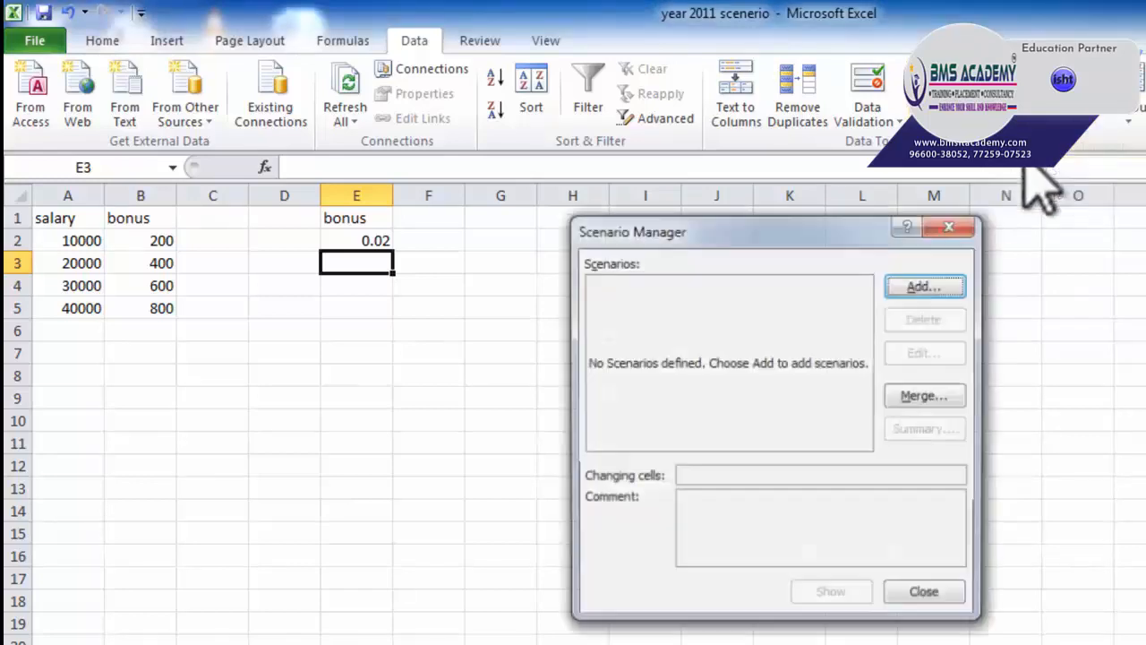
left_click_drag(737, 234, 732, 298)
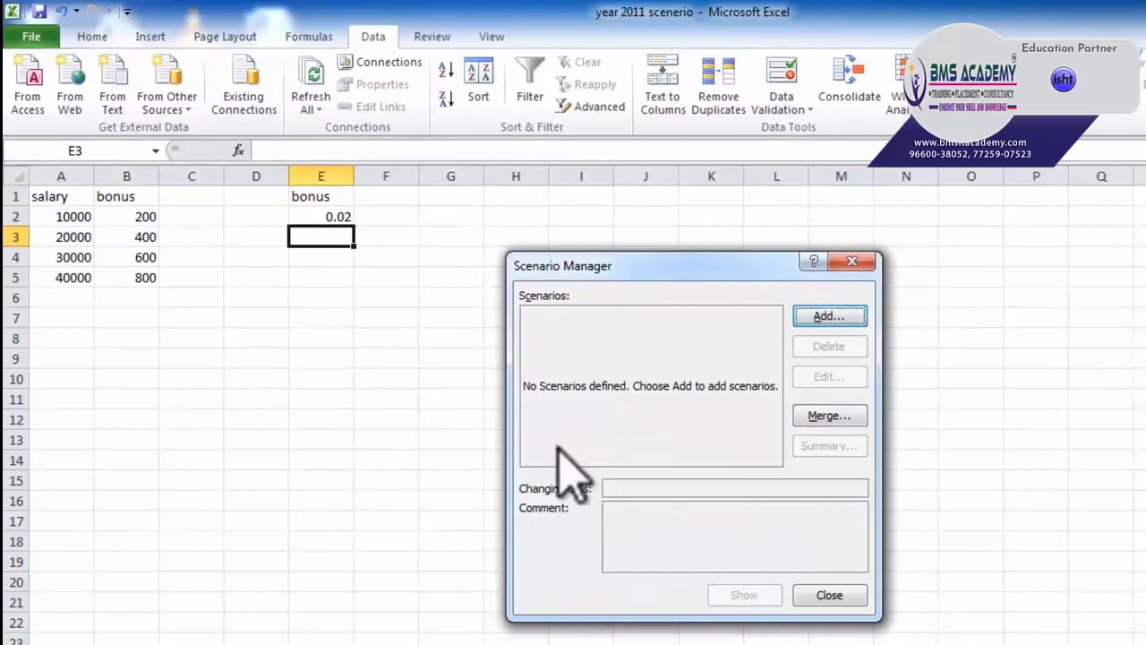
left_click(840, 320)
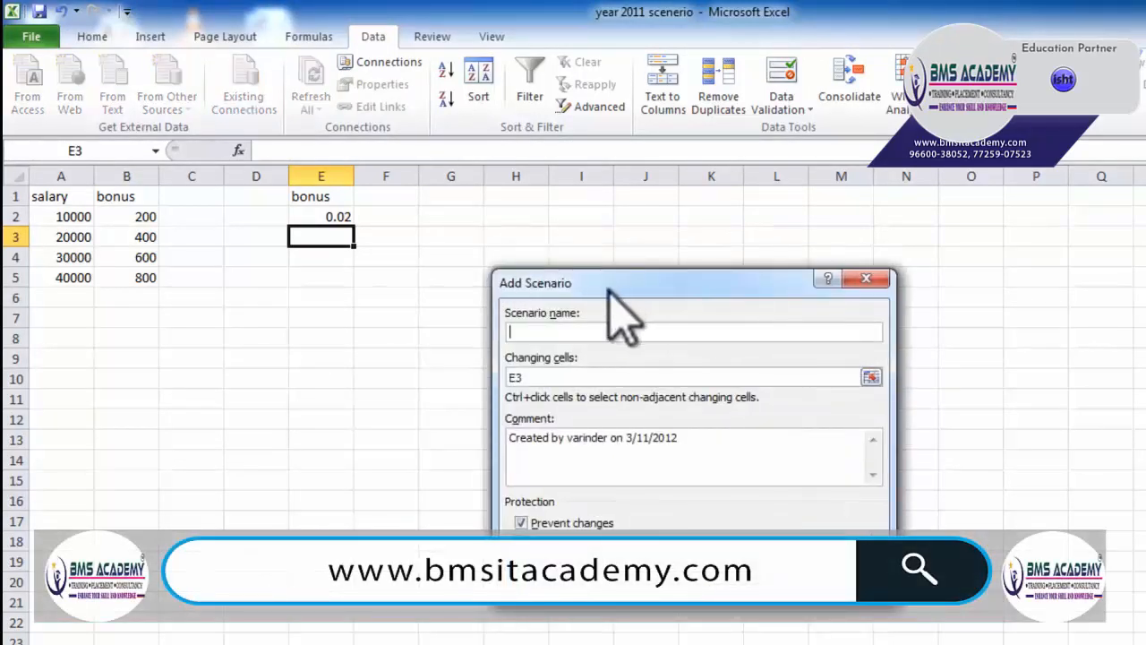
left_click_drag(613, 281, 667, 281)
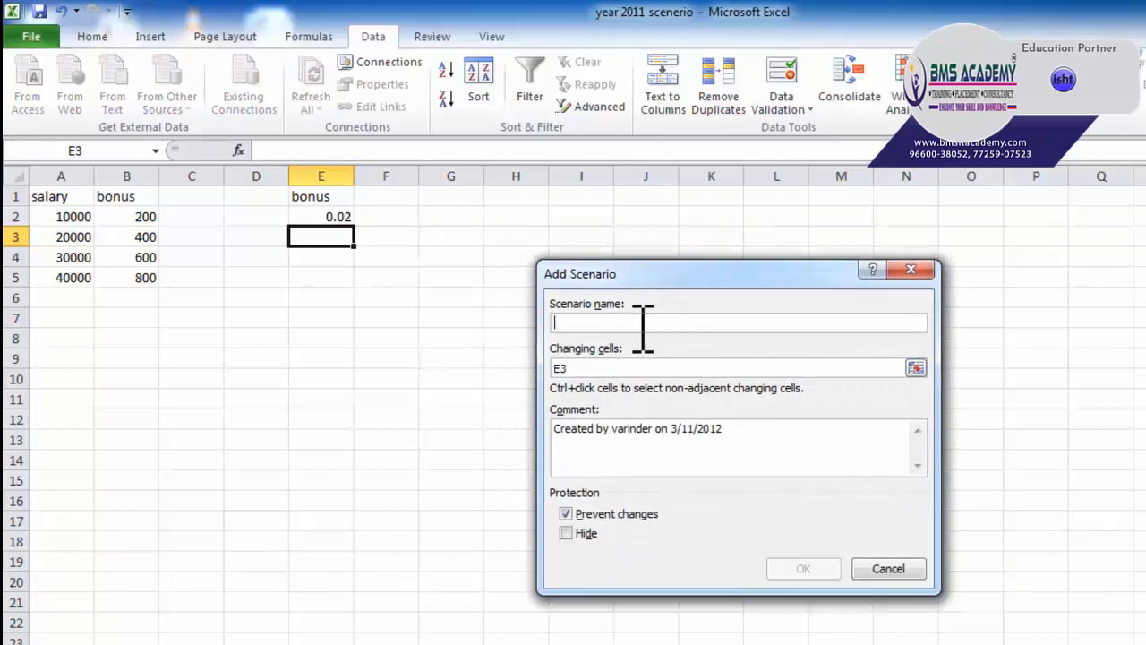
type("MIN")
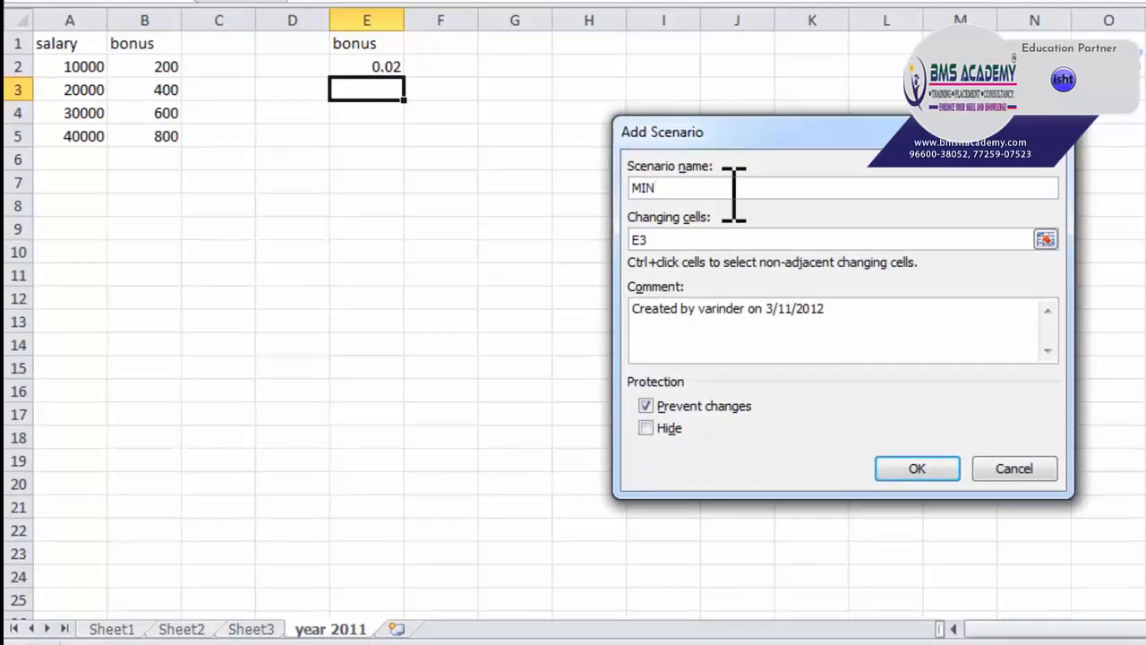
key("Tab")
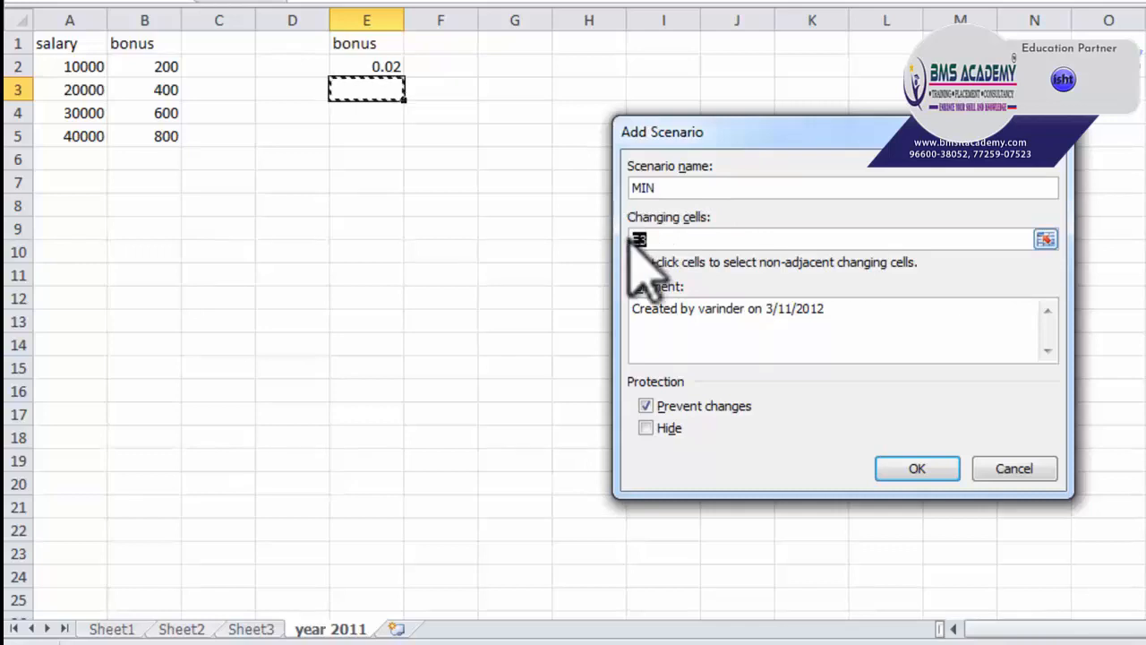
left_click(380, 66)
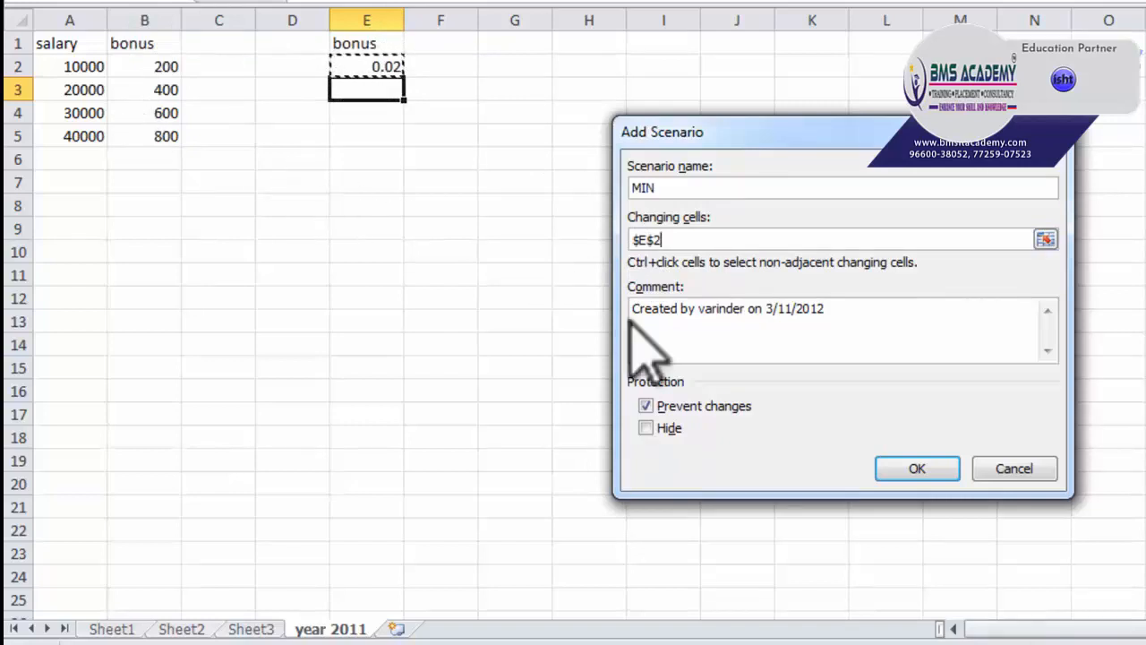
left_click(911, 467)
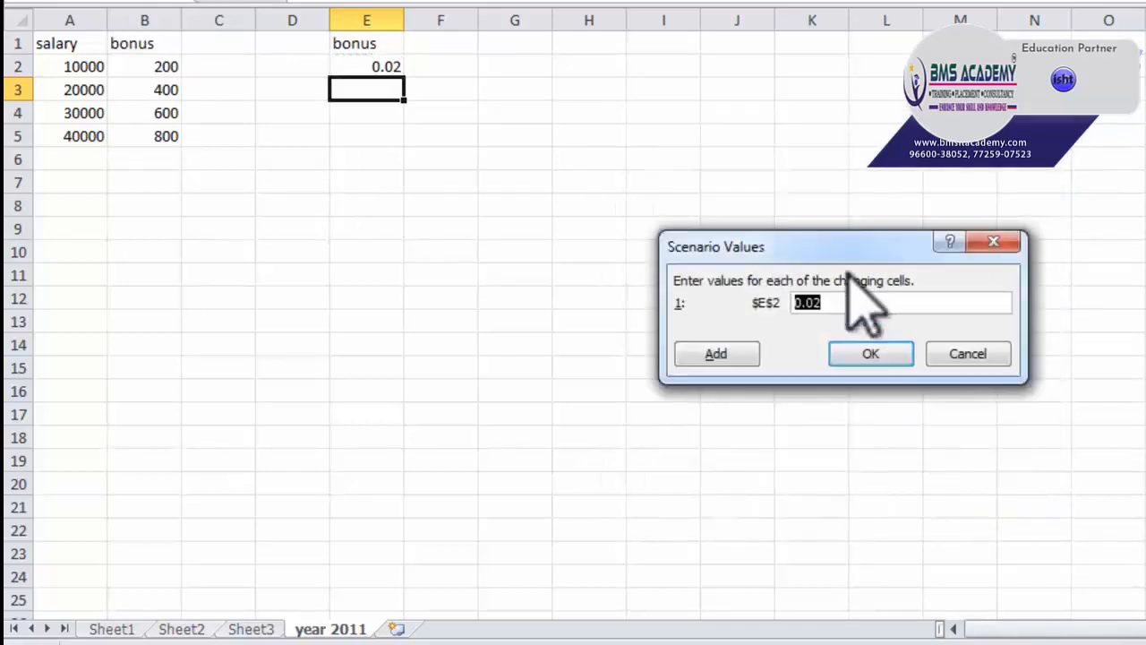
left_click_drag(806, 247, 728, 103)
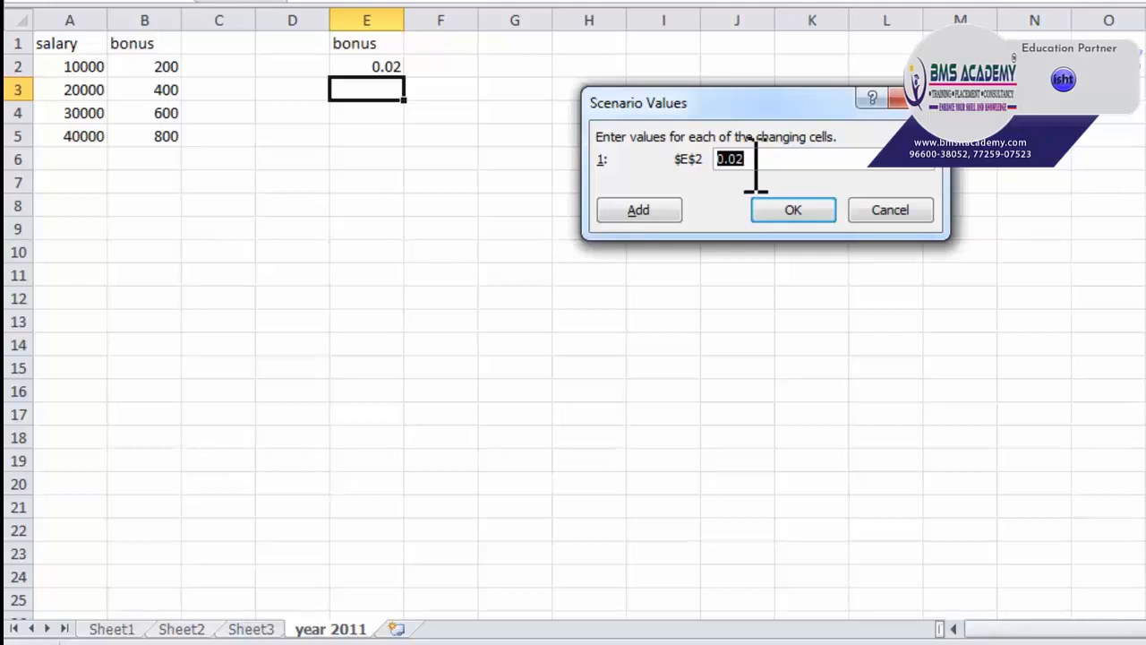
left_click(793, 211)
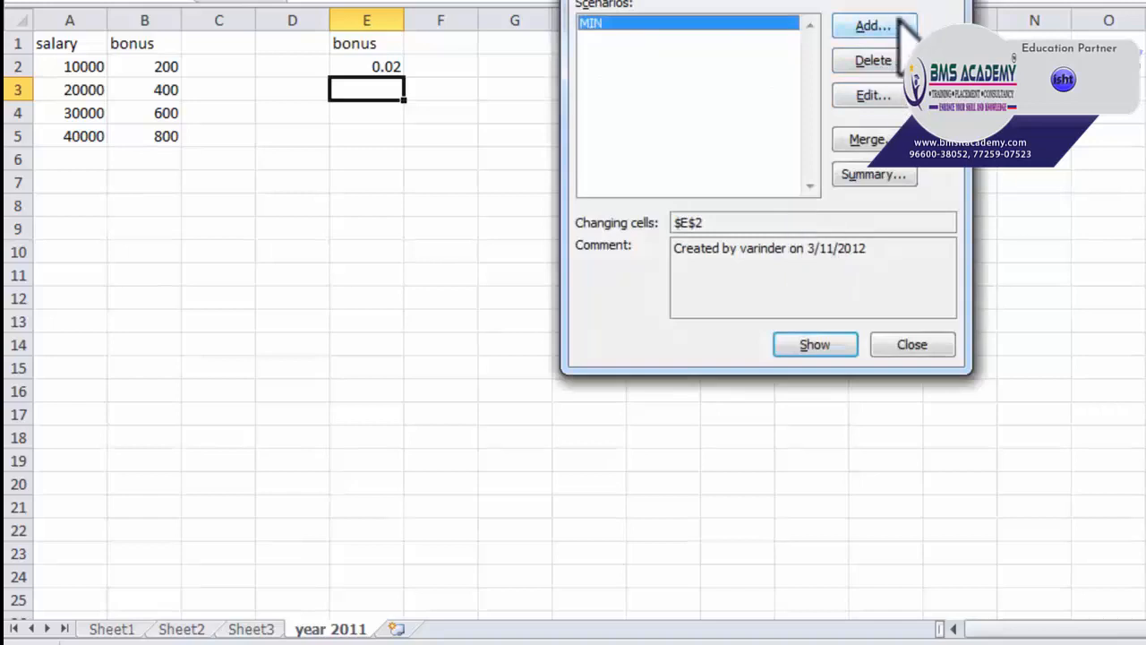
- Add a second scenario named MAX with E2 as the changing cell and a value of 0.05
left_click(891, 25)
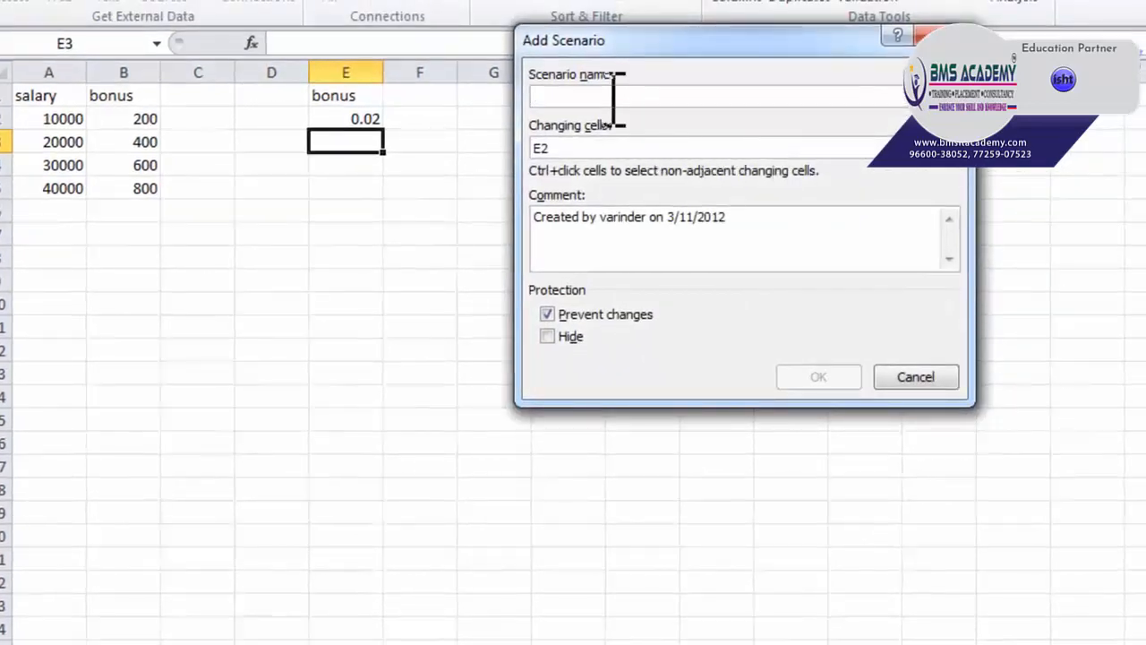
type("MAX")
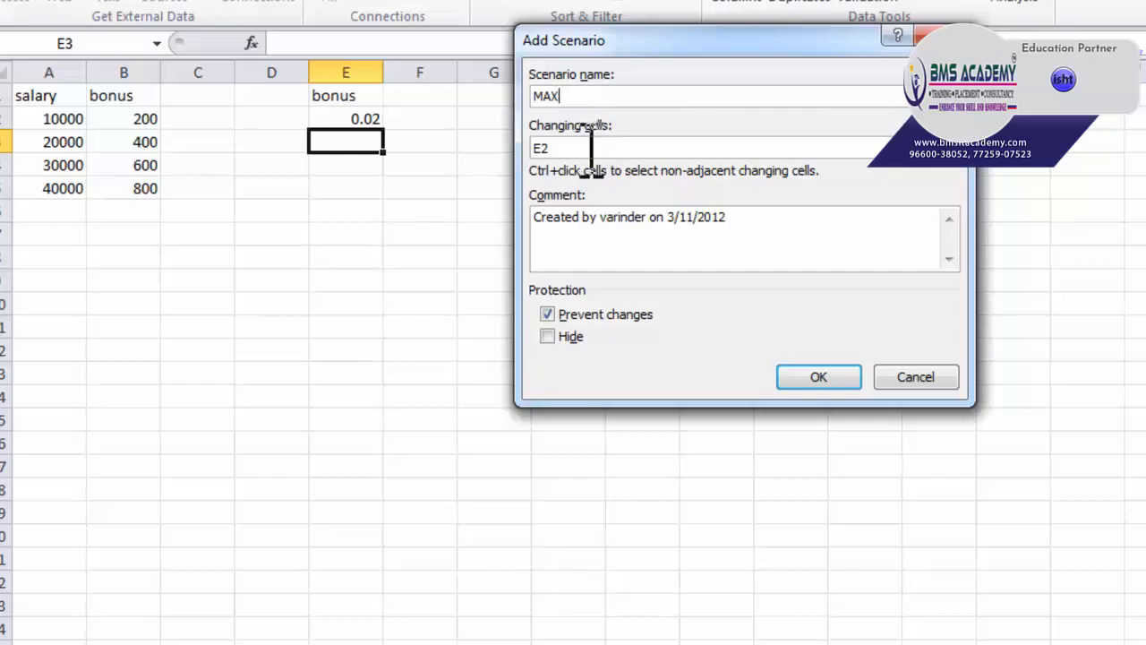
left_click_drag(588, 148, 537, 147)
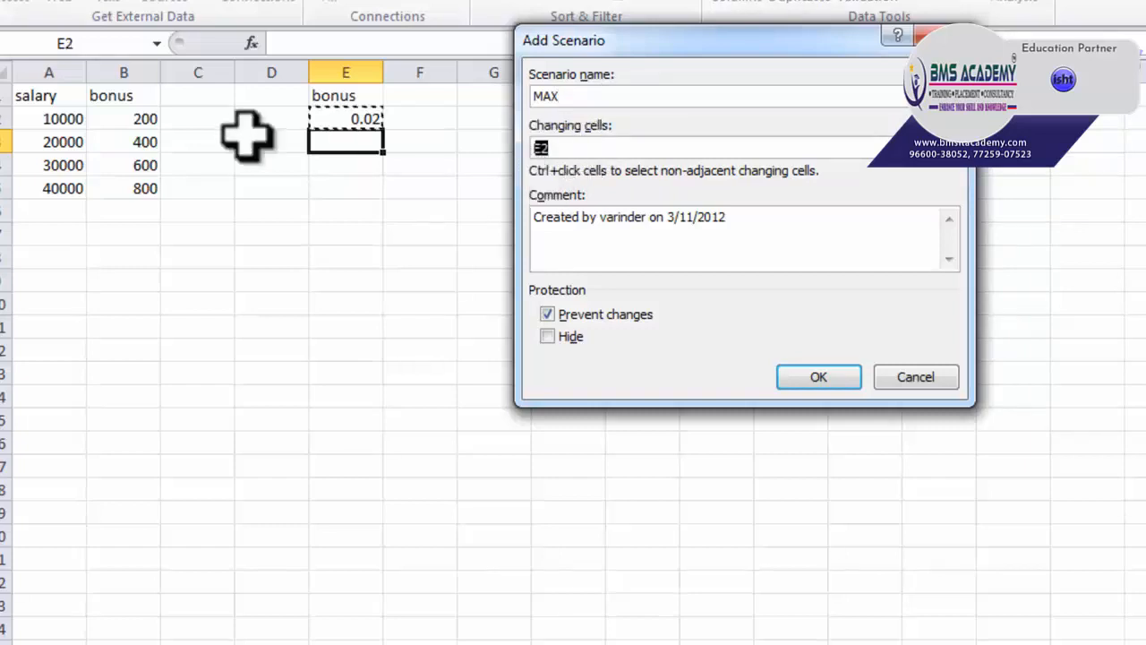
left_click(831, 383)
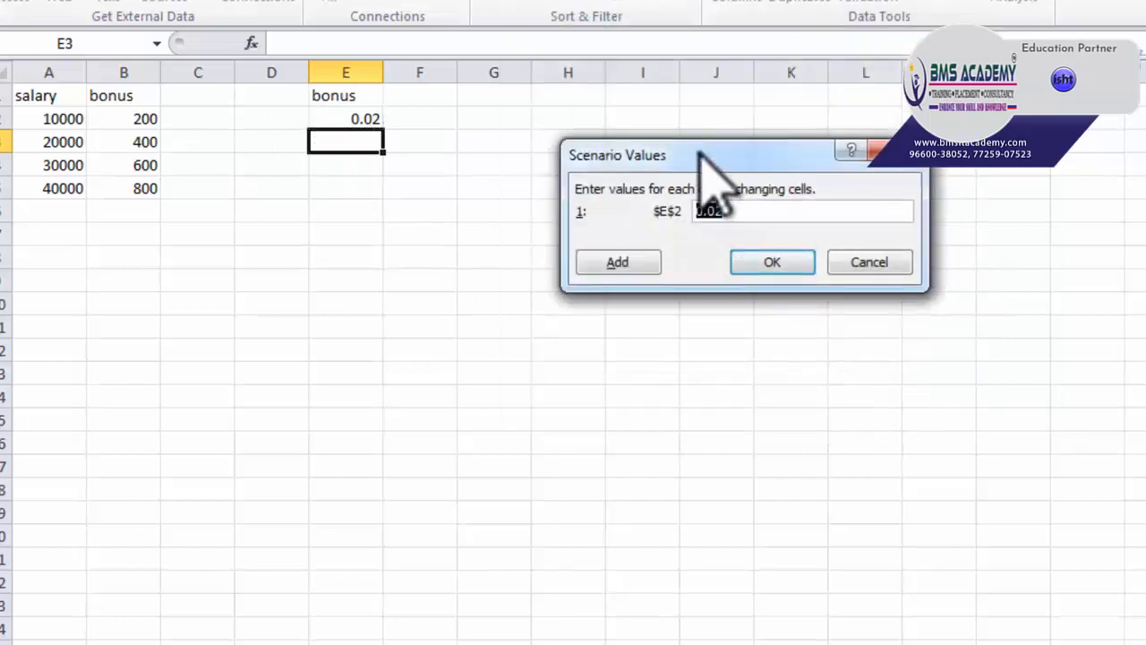
left_click_drag(699, 154, 680, 220)
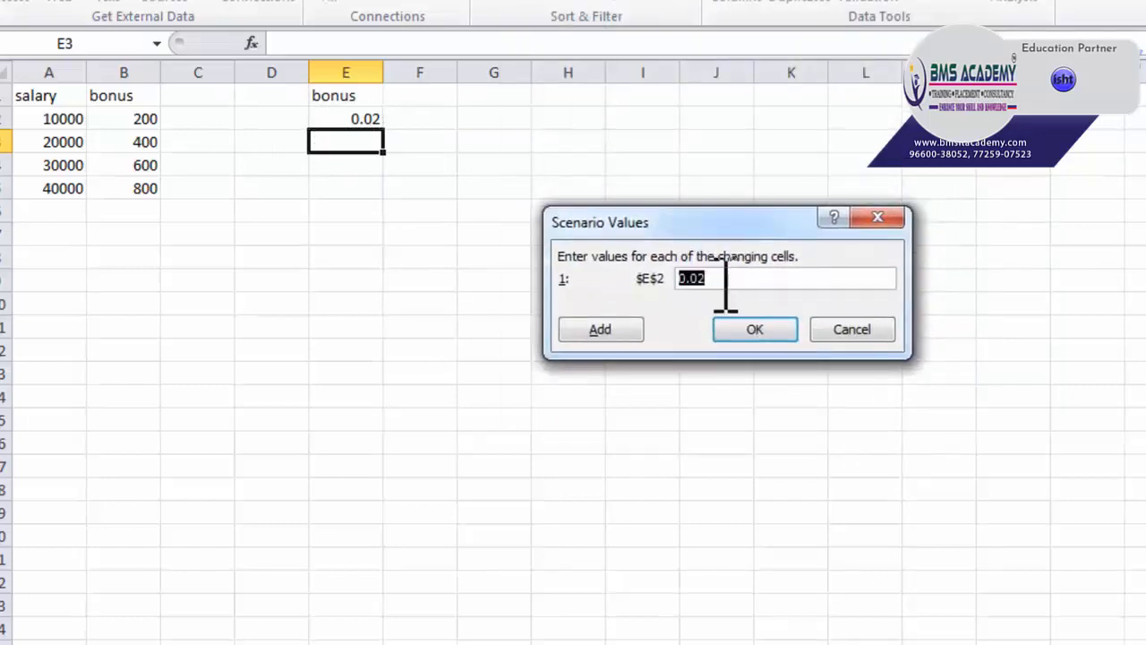
left_click(709, 279)
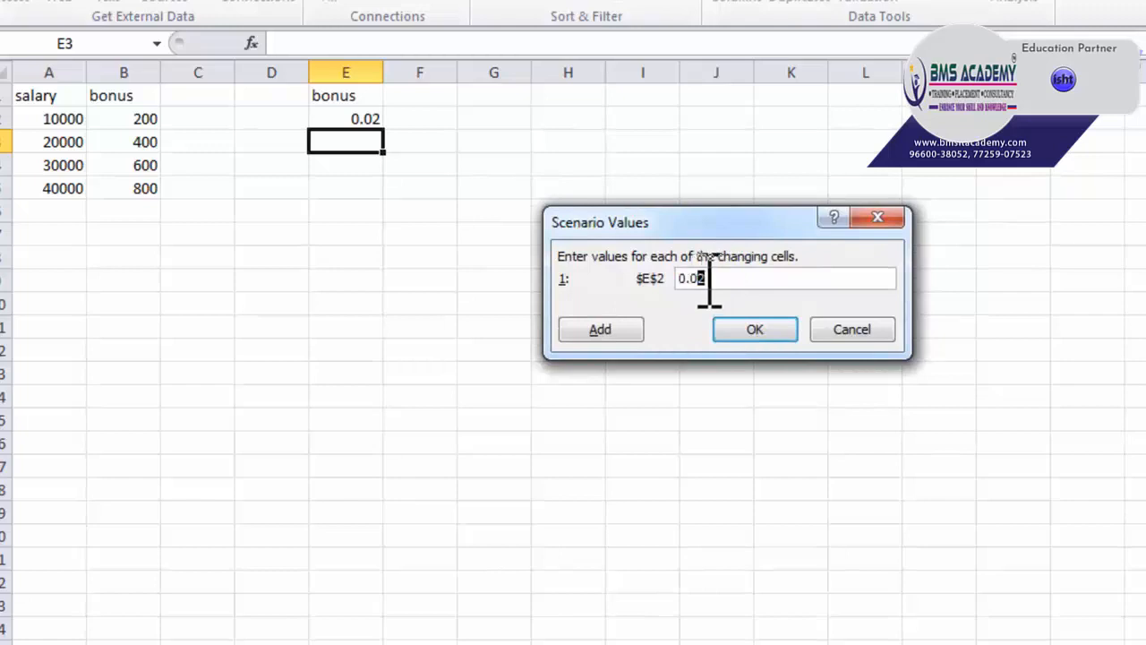
key("BackSpace")
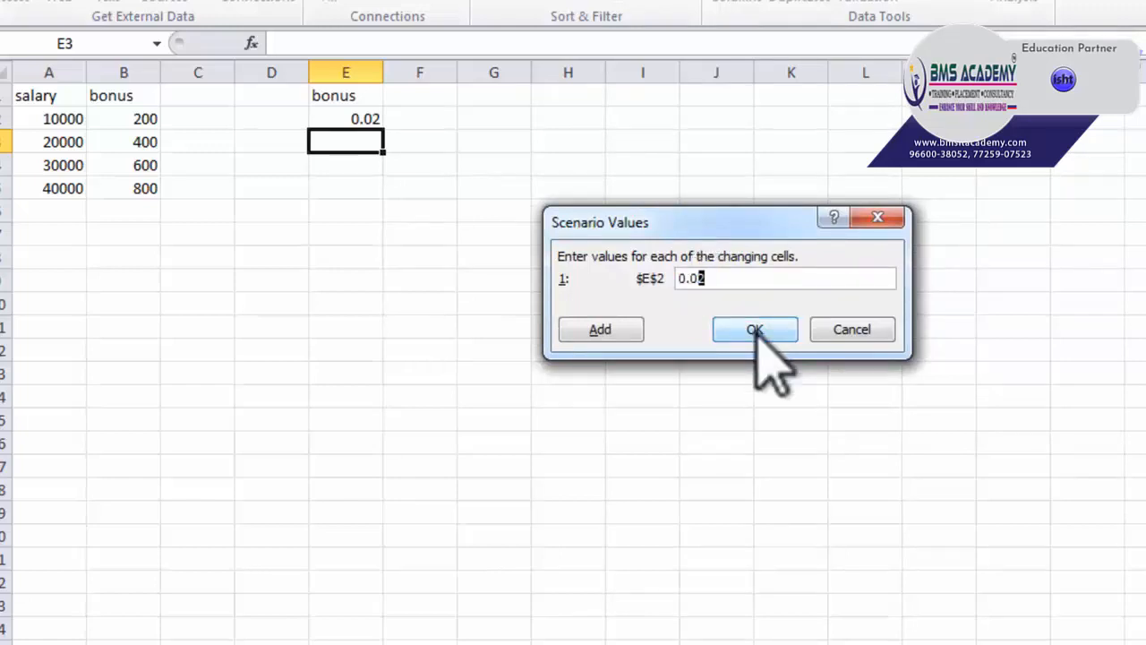
type("5")
left_click(756, 330)
- Show the MAX scenario to apply its bonus rate to the salary sheet
left_click(548, 143)
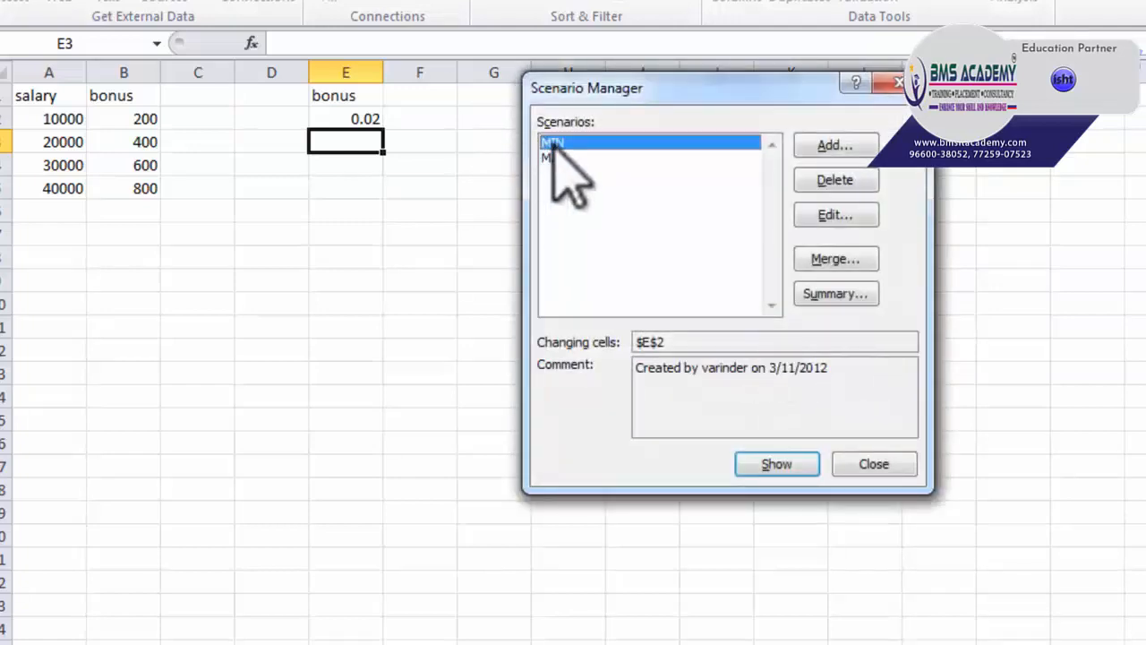
left_click(544, 157)
left_click(545, 144)
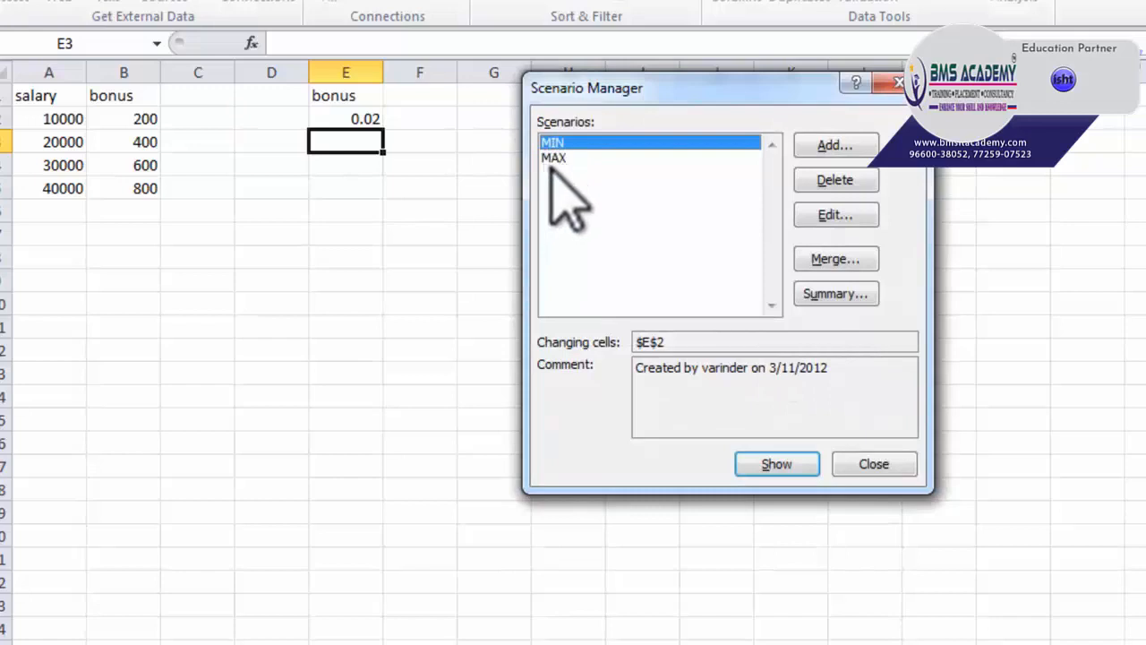
left_click(551, 159)
left_click(559, 145)
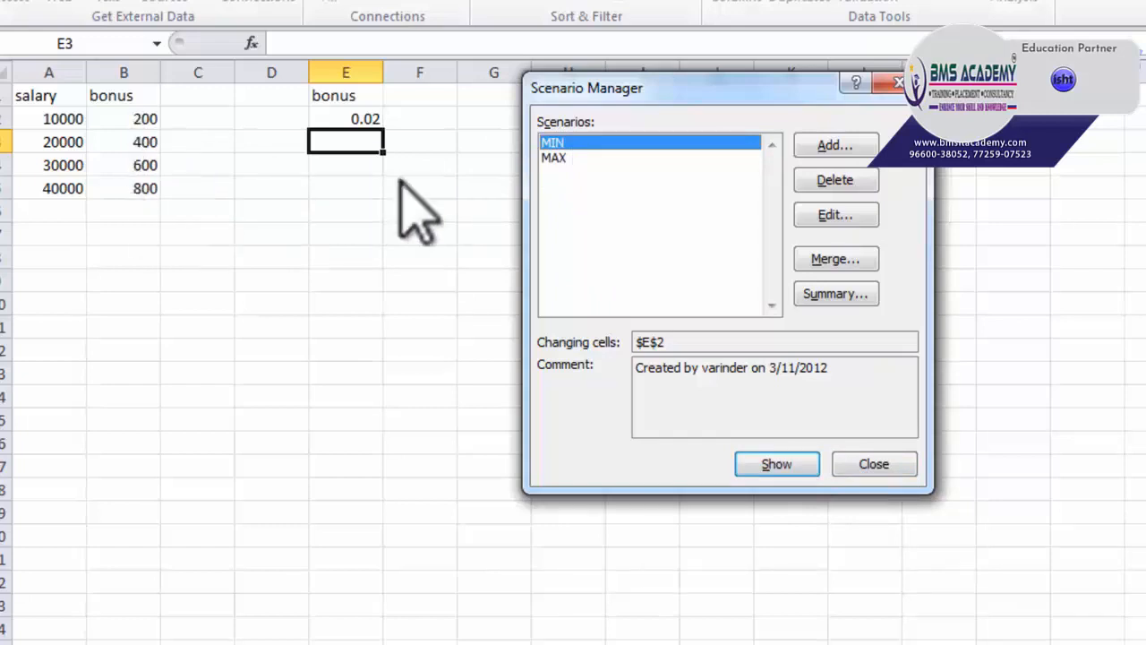
left_click(548, 159)
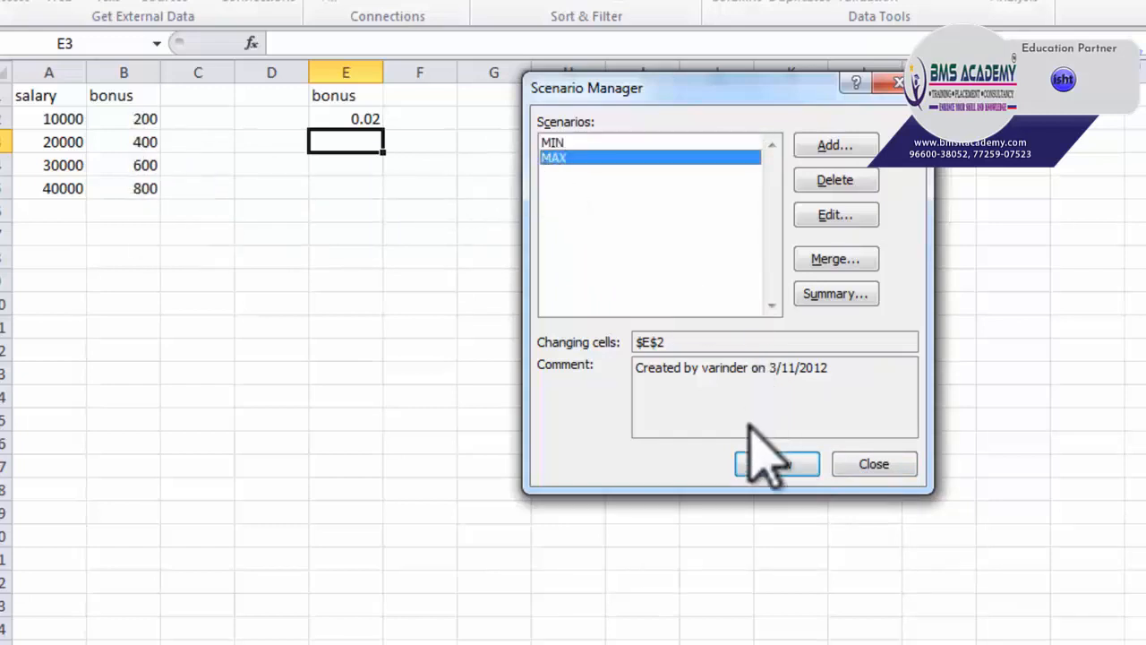
left_click(756, 464)
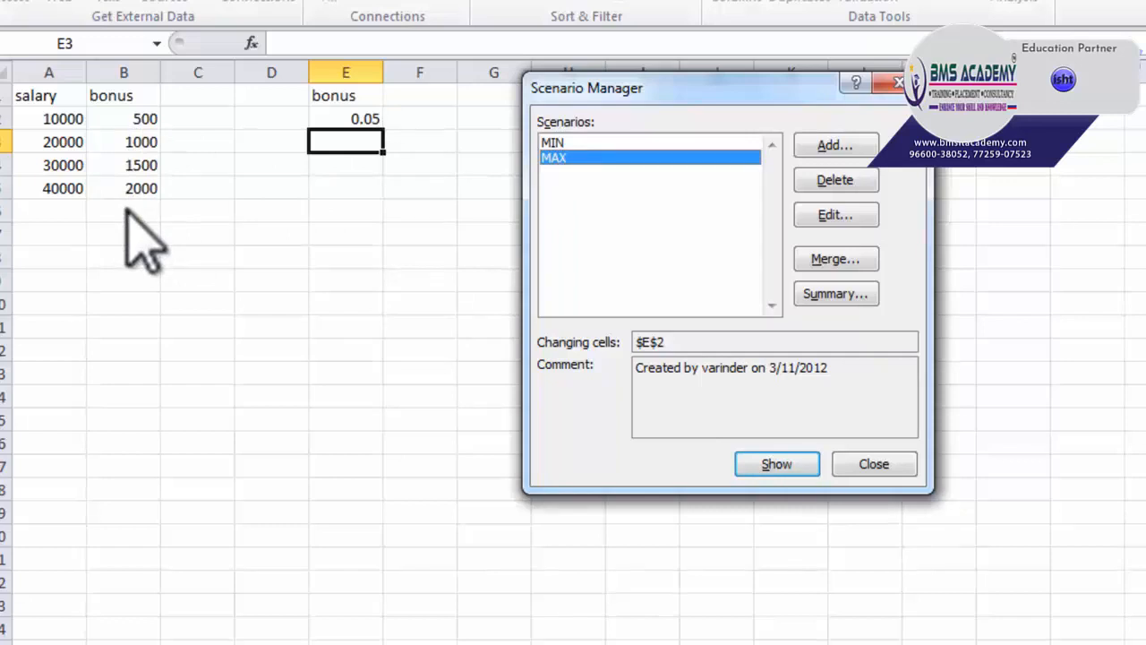
- Show the MIN scenario to apply its bonus rate to the salary sheet
left_click(562, 143)
left_click(562, 159)
left_click(562, 145)
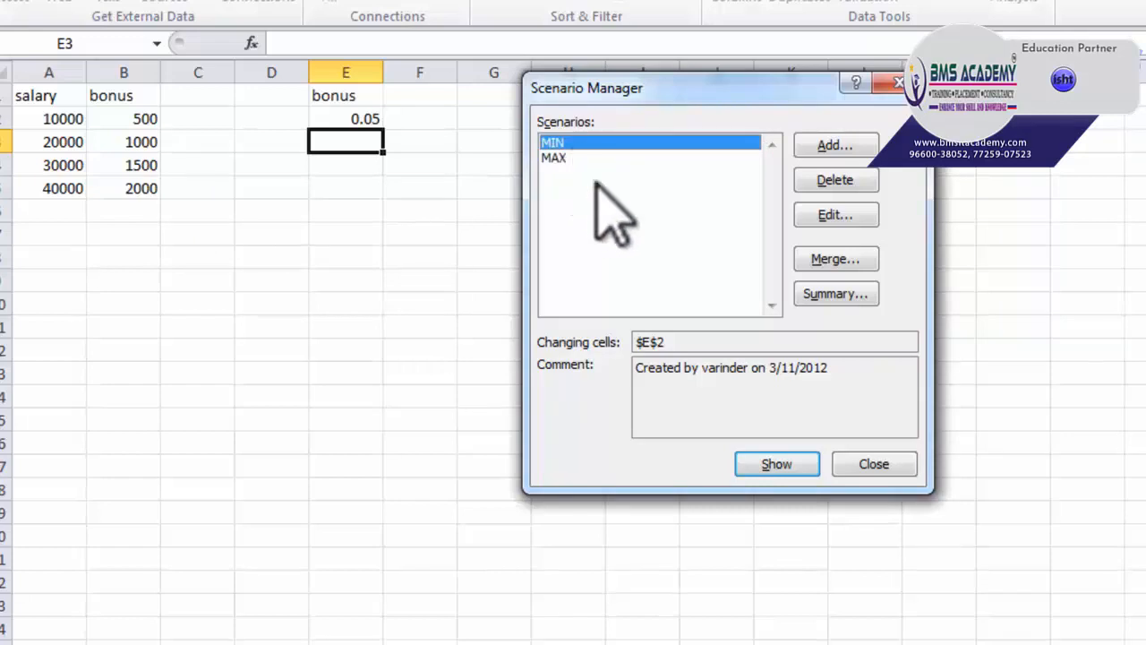
left_click(759, 462)
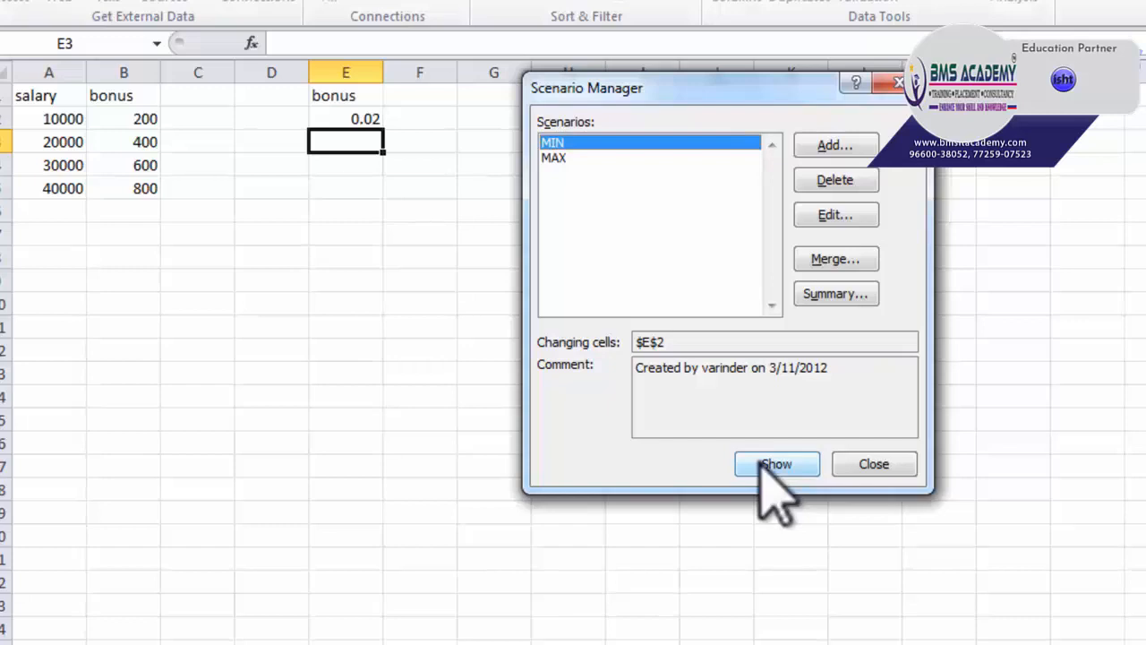
- Edit the MIN scenario so its value for E2 is 0.03, and show the scenario on the sheet
left_click(573, 158)
left_click(573, 143)
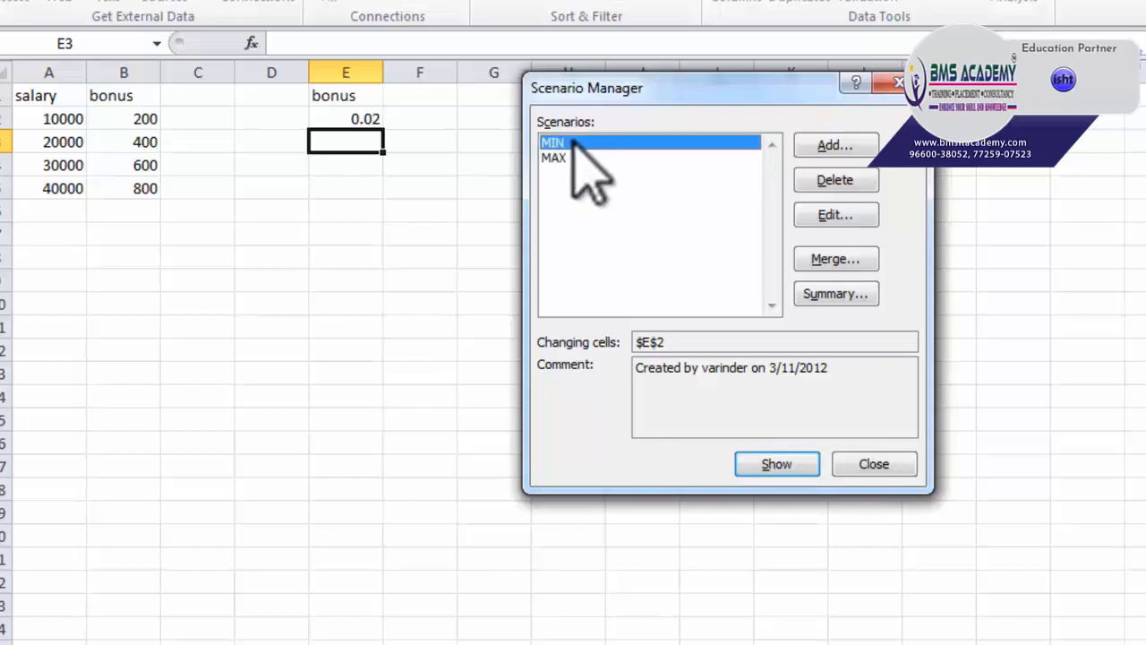
left_click(823, 214)
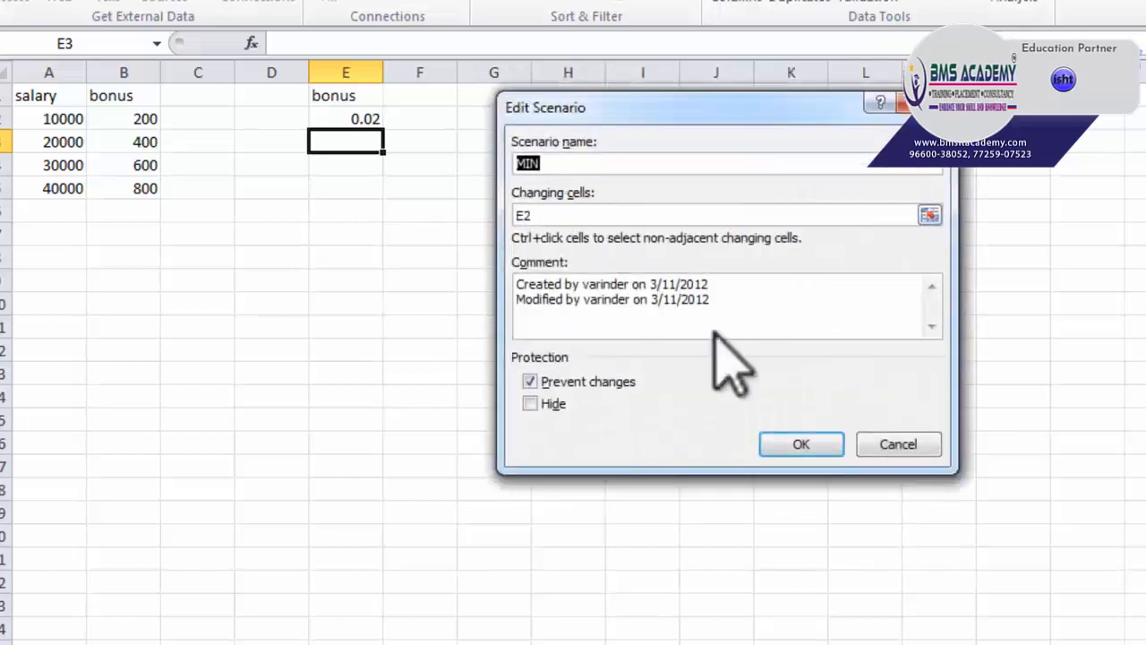
left_click(788, 442)
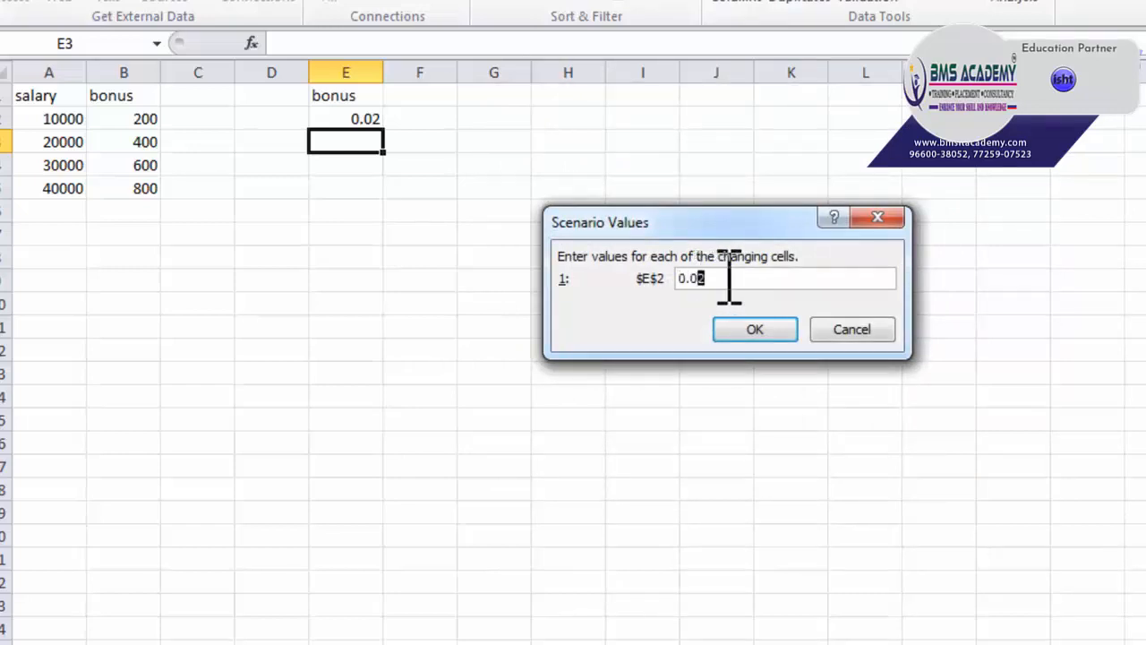
left_click(745, 331)
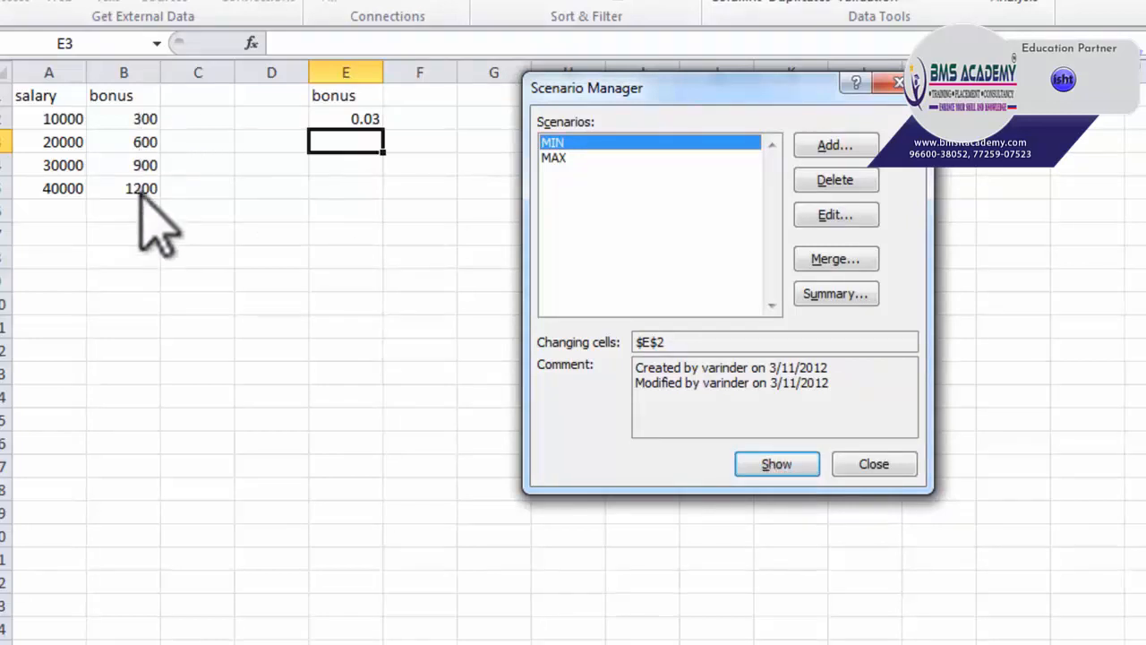
- Show the MAX scenario, and edit the MIN scenario so its value for E2 is 0.02 and apply it to the sheet
left_click(542, 159)
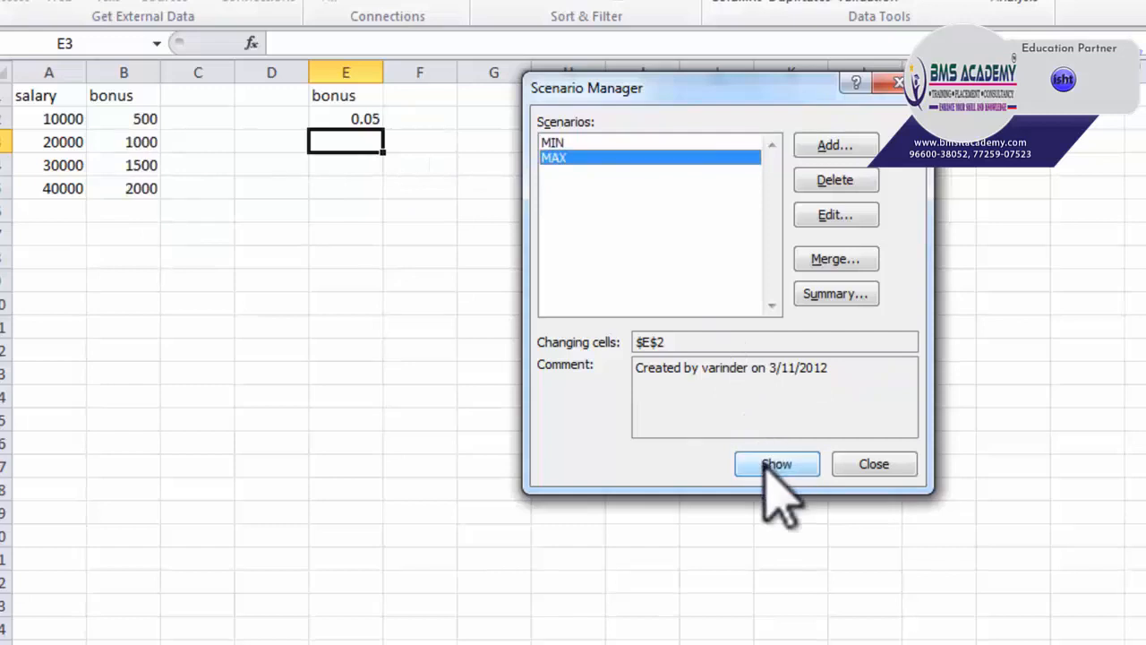
left_click(603, 142)
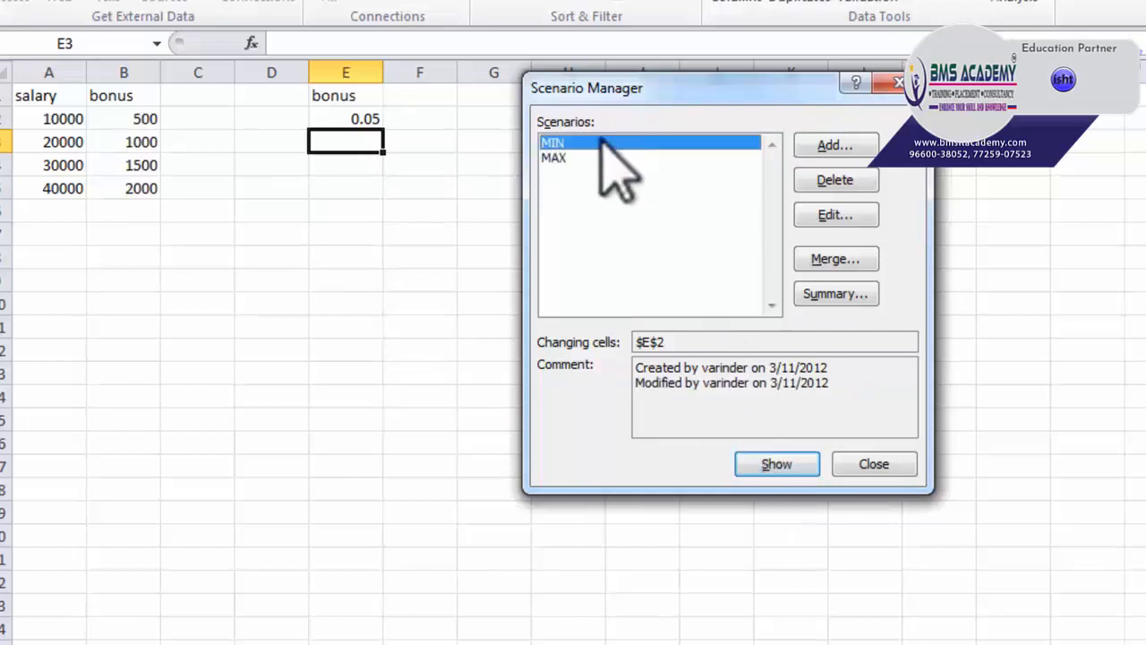
left_click(835, 214)
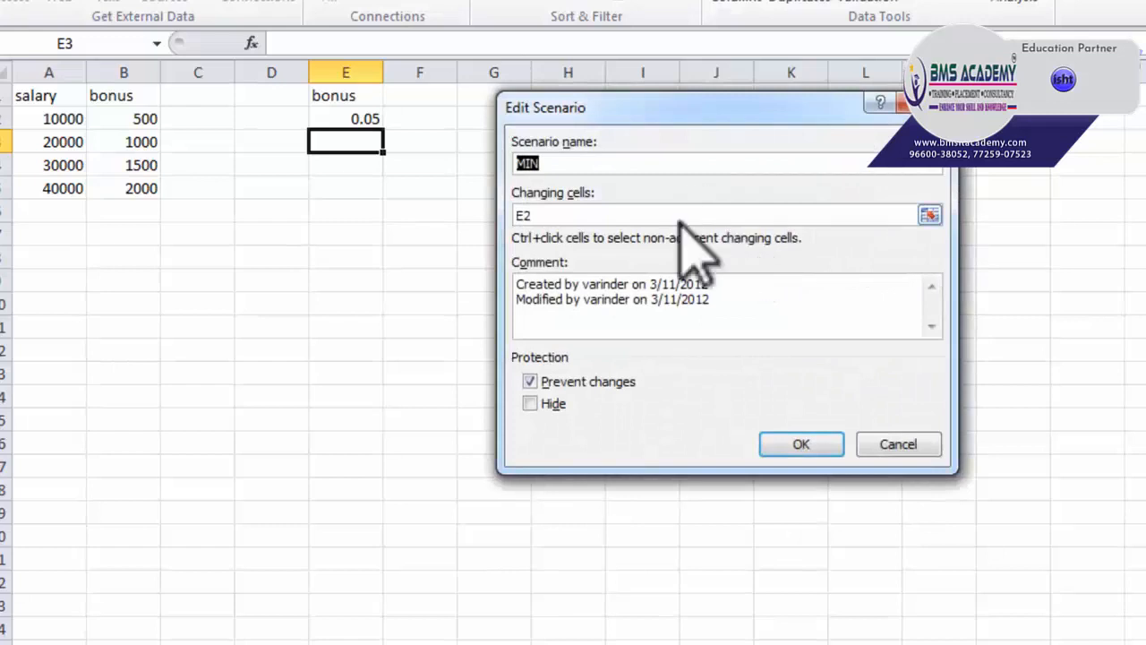
left_click(822, 439)
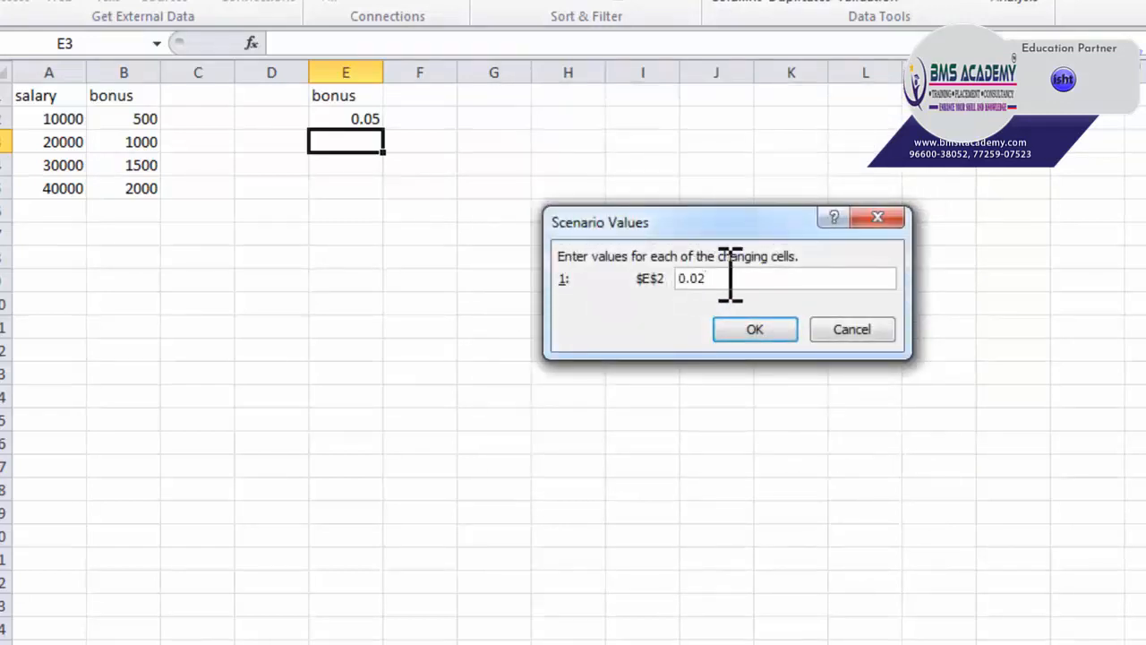
left_click(752, 331)
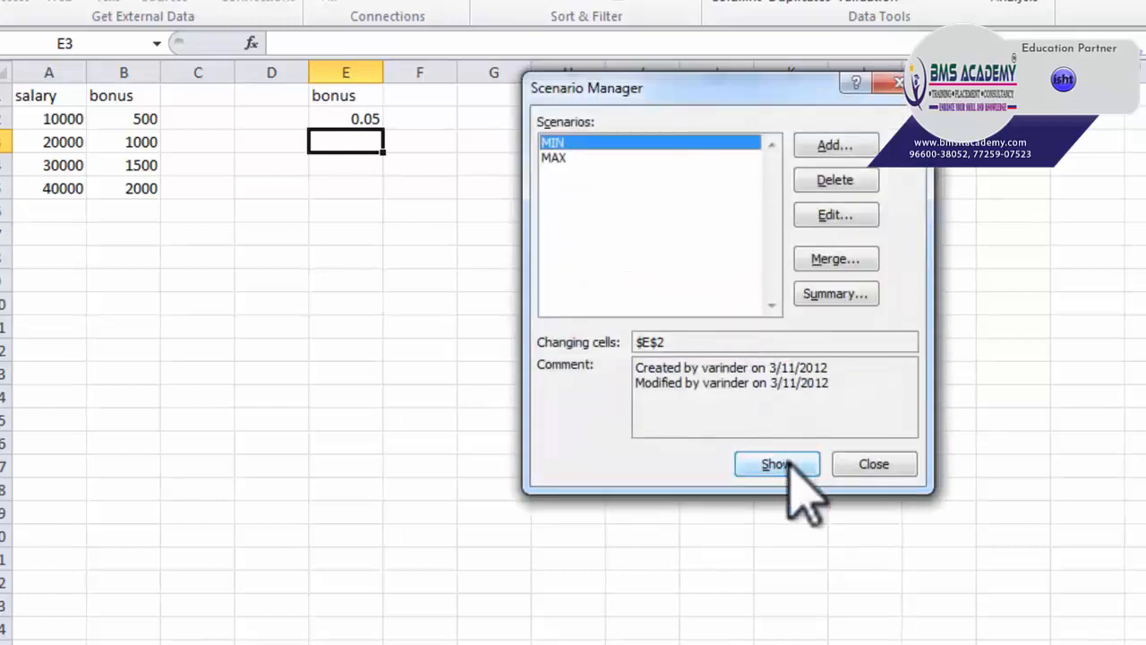
left_click(868, 464)
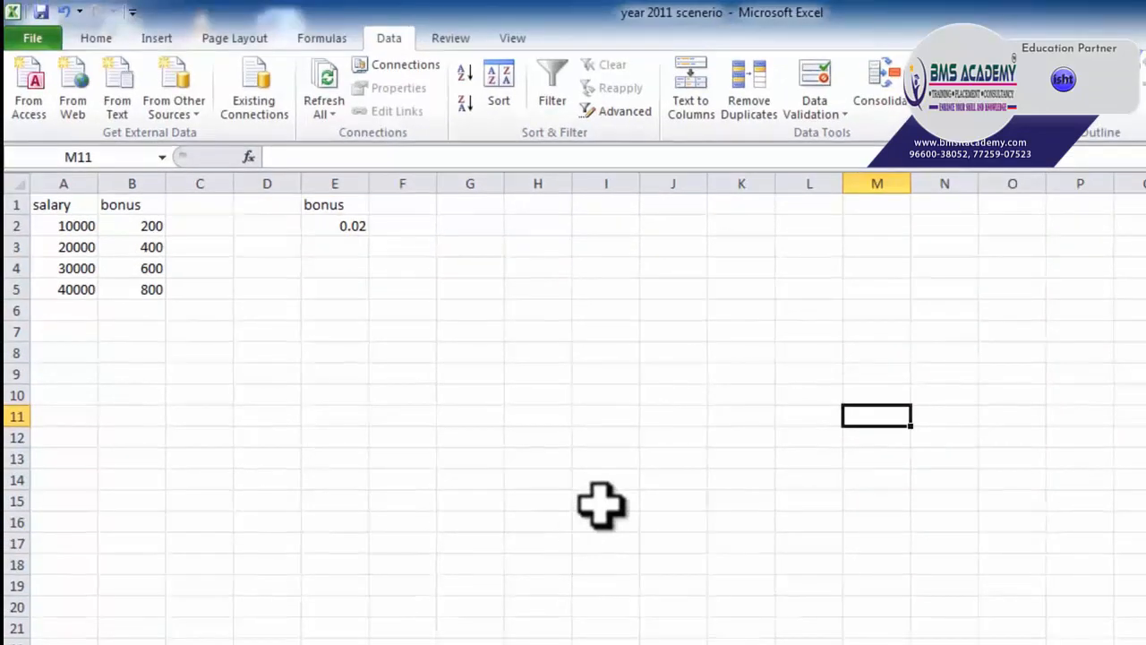
left_click(951, 106)
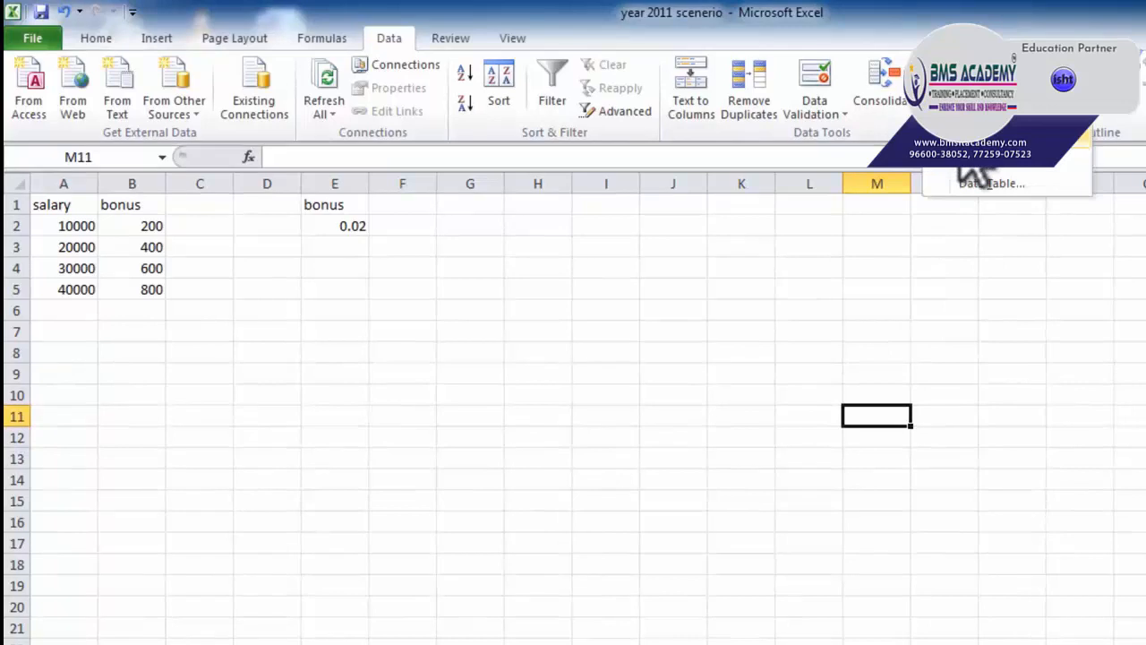
left_click(974, 143)
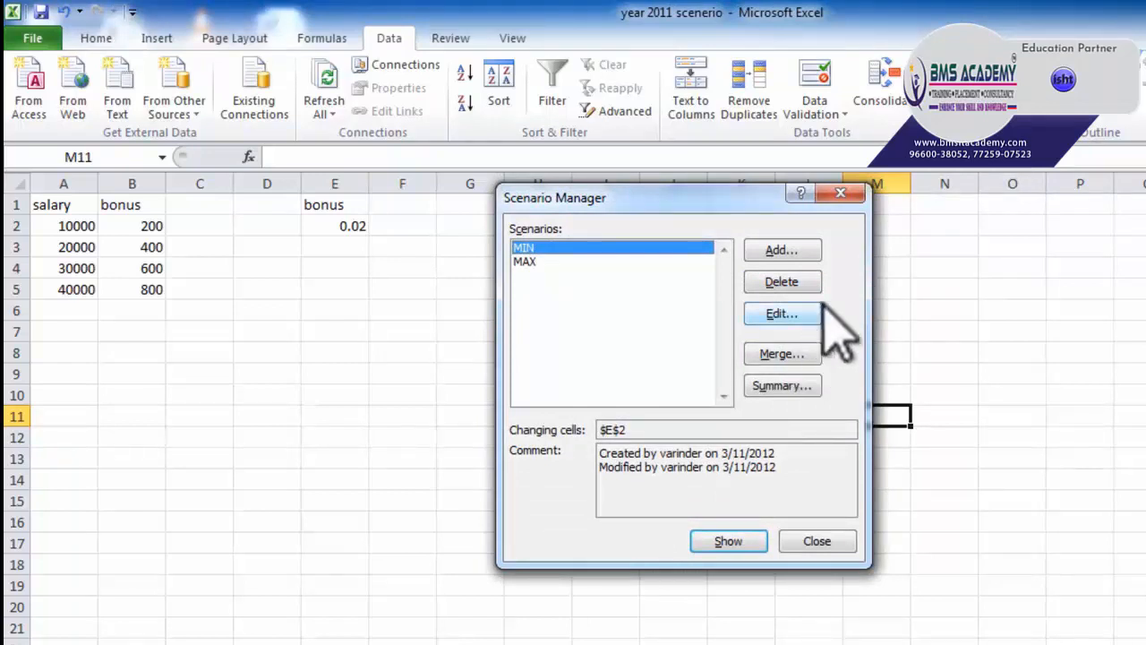
left_click(846, 199)
left_click(945, 268)
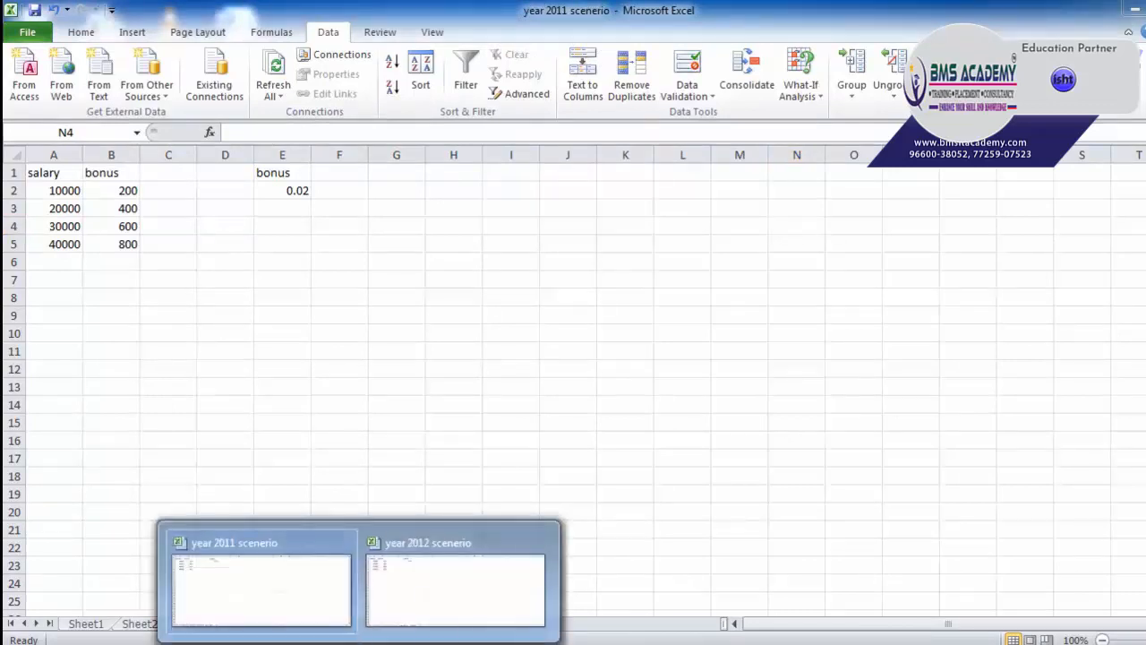
- Switch to the year 2012 scenerio workbook and show its min scenario with Scenario Manager
left_click(407, 598)
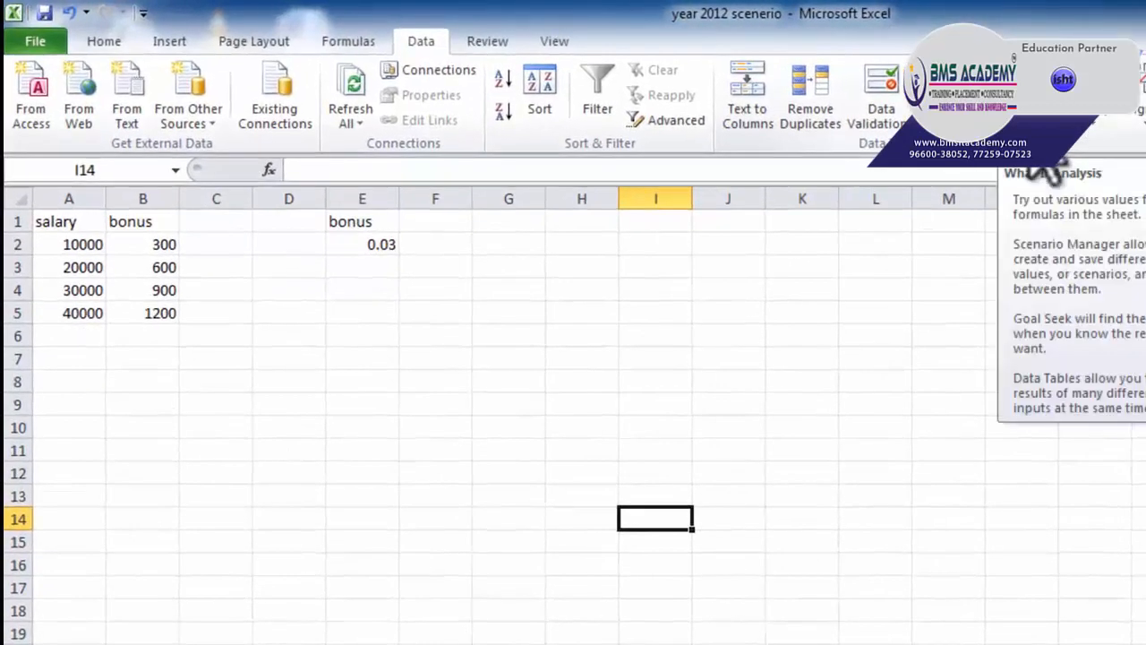
left_click(1047, 168)
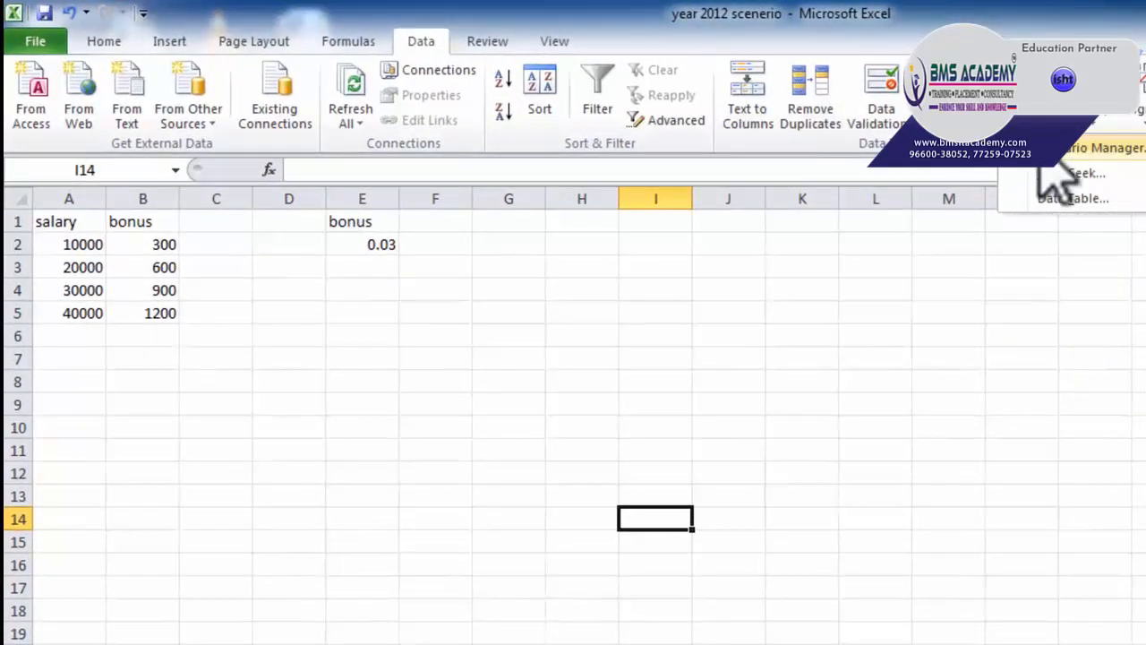
left_click(1049, 150)
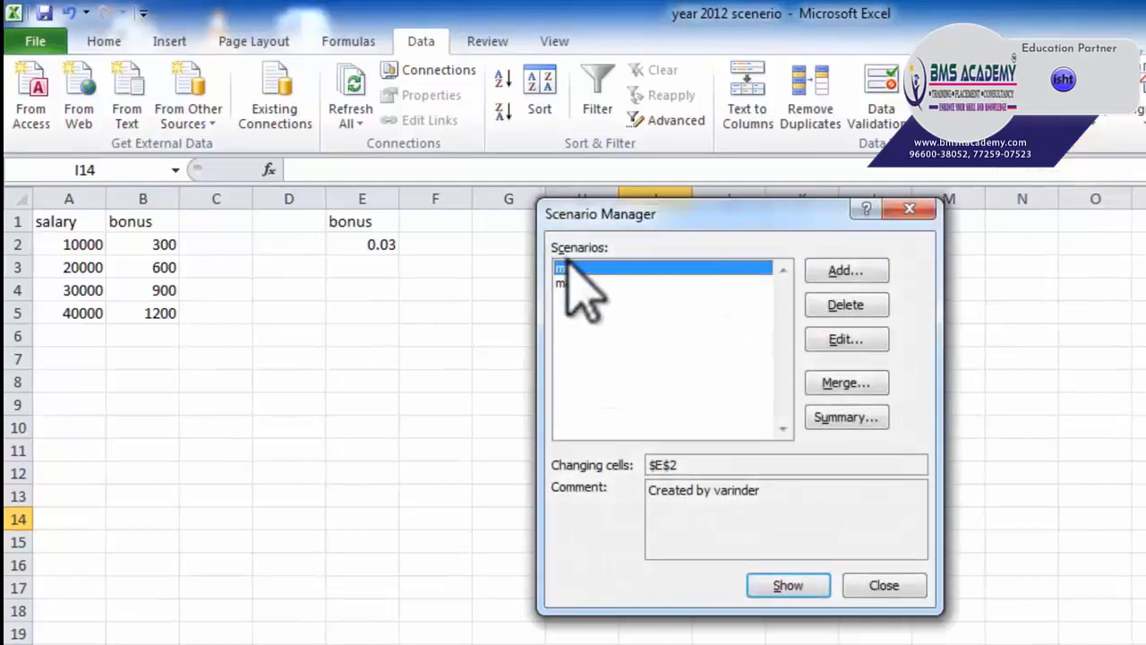
left_click(788, 585)
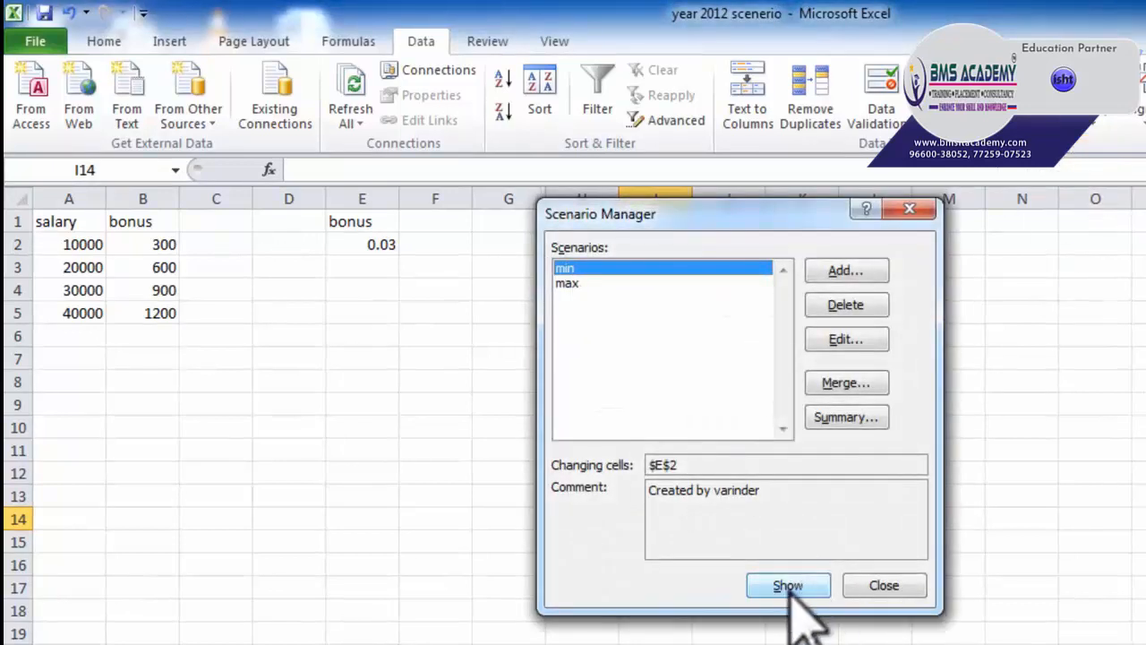
- Show the 2012 workbook's max scenario, and return its salary sheet to the min scenario
left_click(566, 283)
left_click(765, 587)
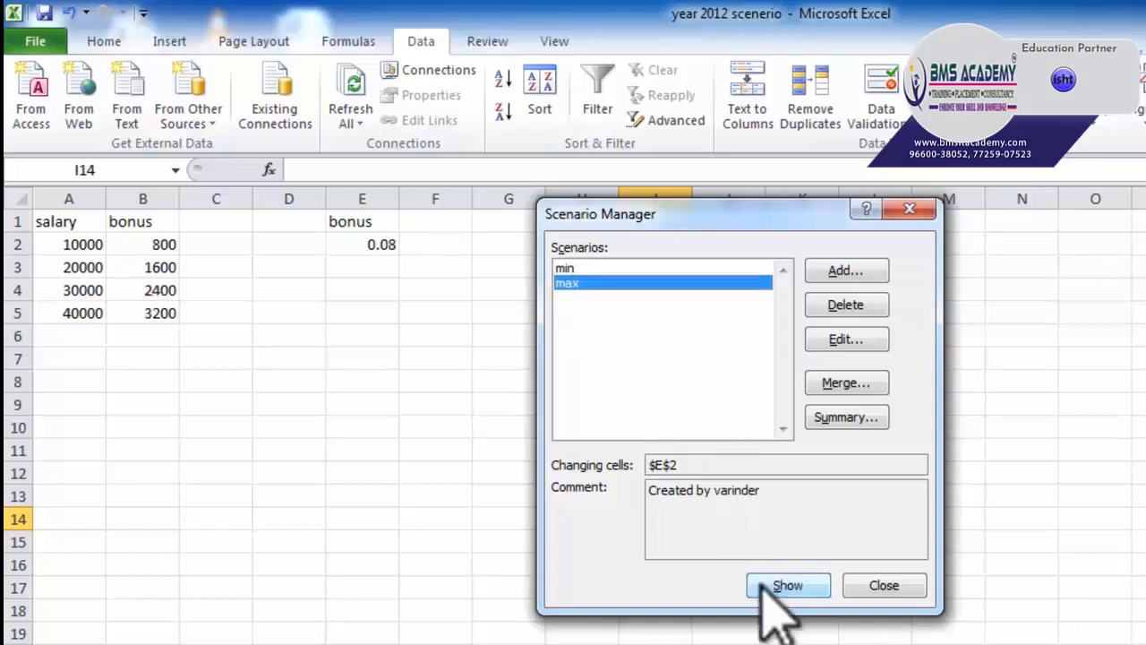
left_click(575, 268)
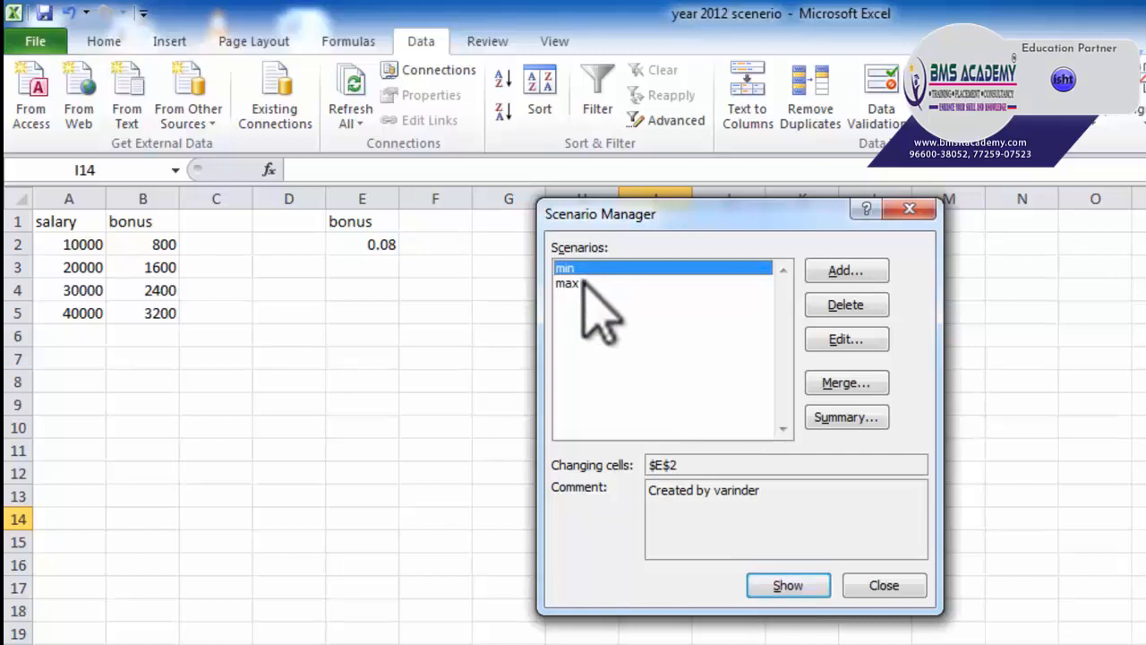
left_click(585, 283)
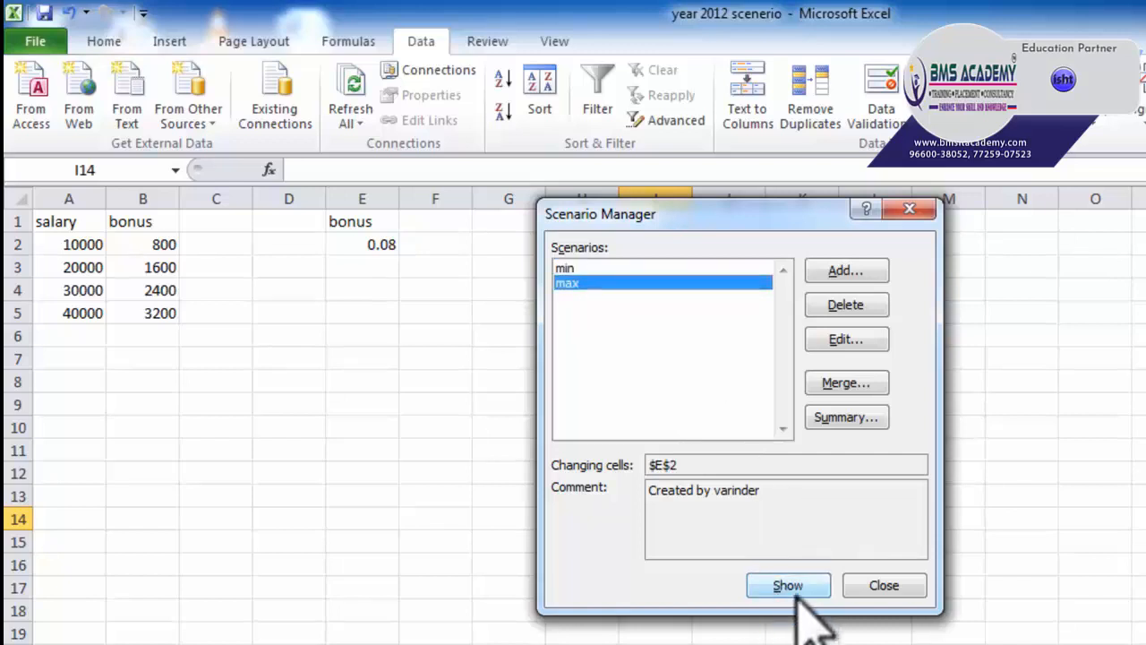
left_click(565, 268)
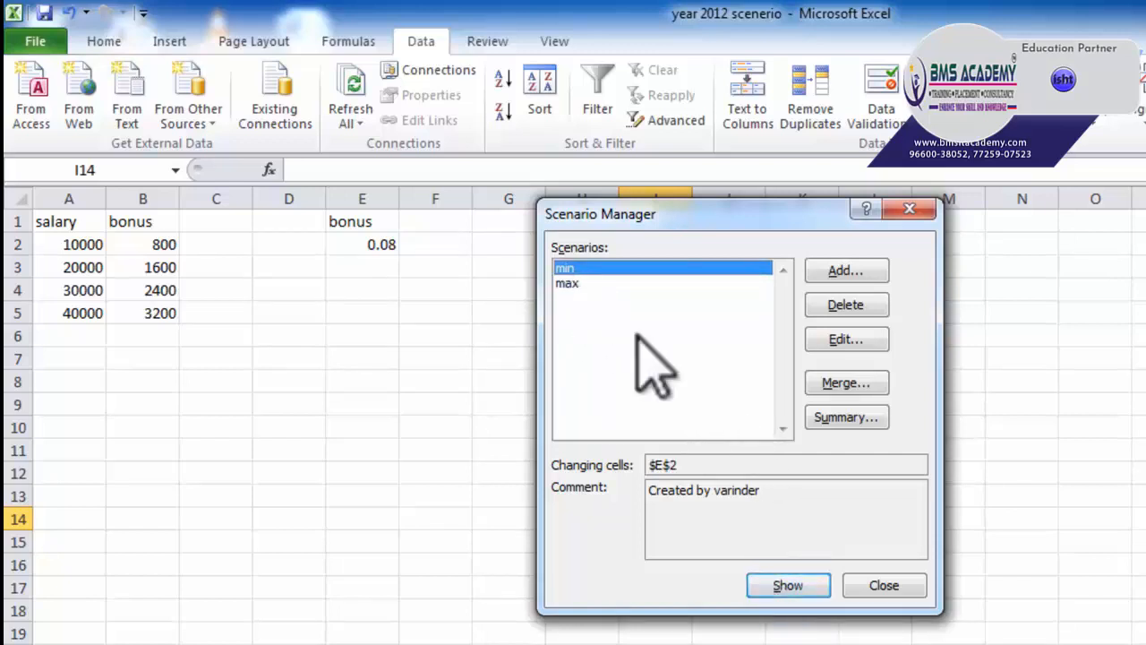
left_click(784, 585)
left_click(878, 587)
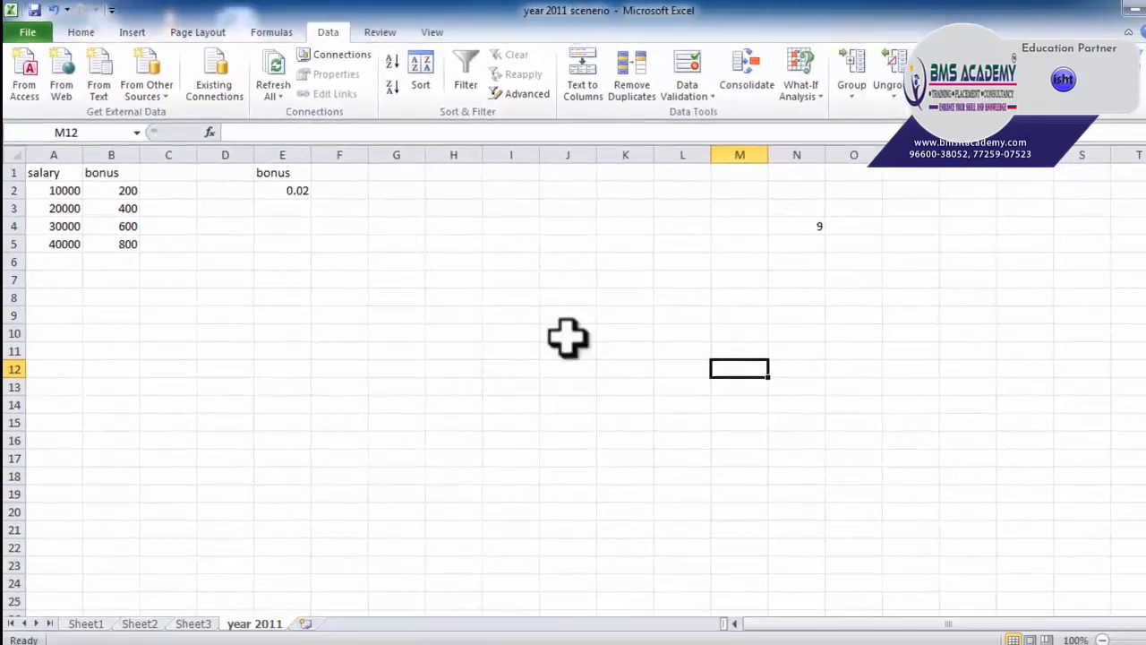
- Switch from the year 2011 scenerio workbook to year 2012 scenerio and open its Scenario Manager
mouse_move(460, 568)
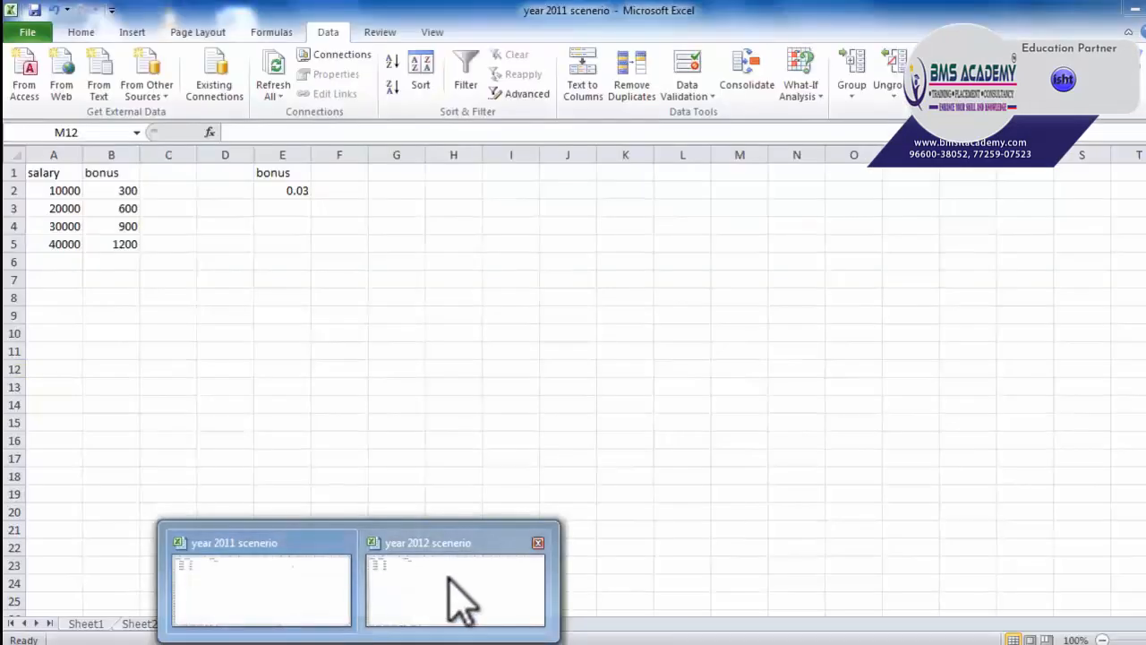
left_click(455, 594)
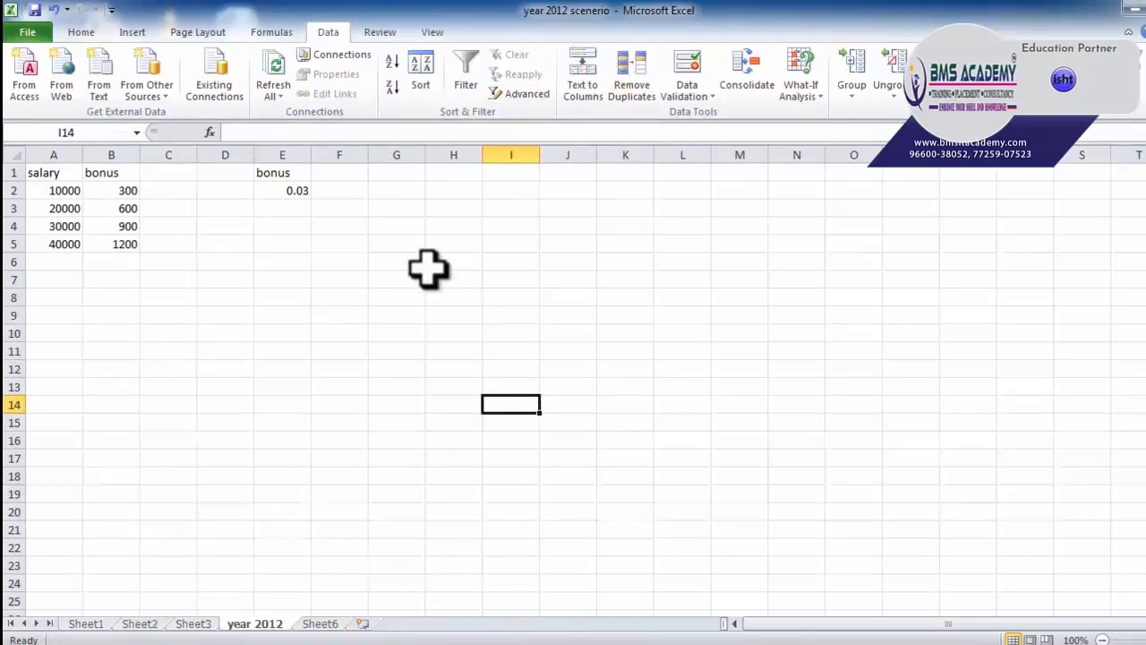
left_click(799, 93)
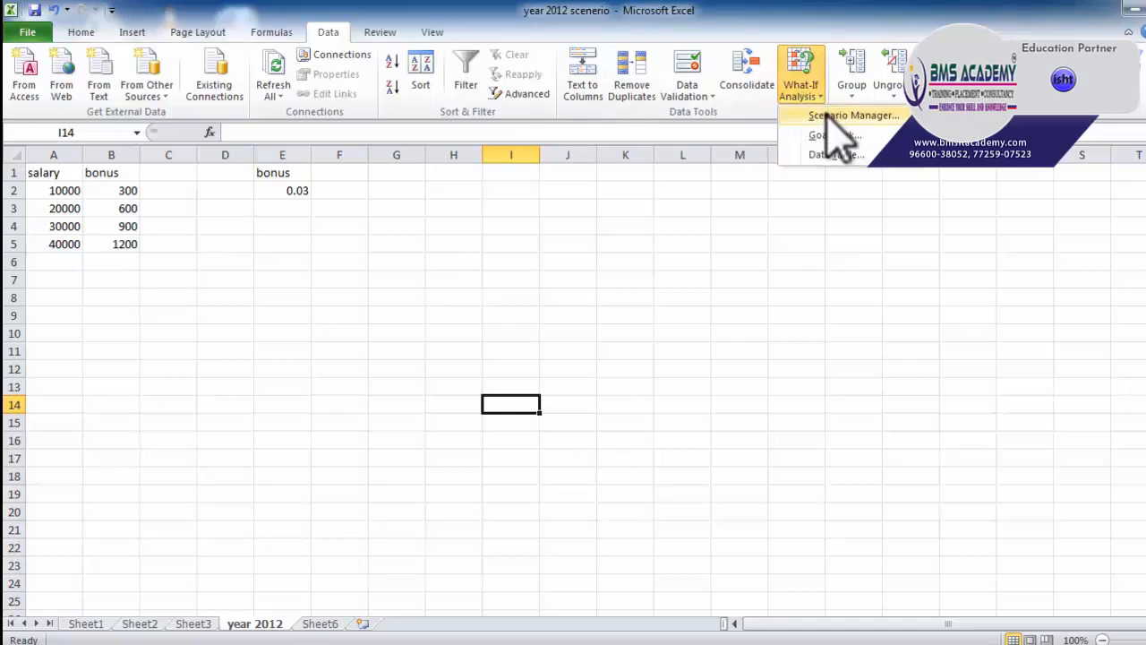
left_click(837, 135)
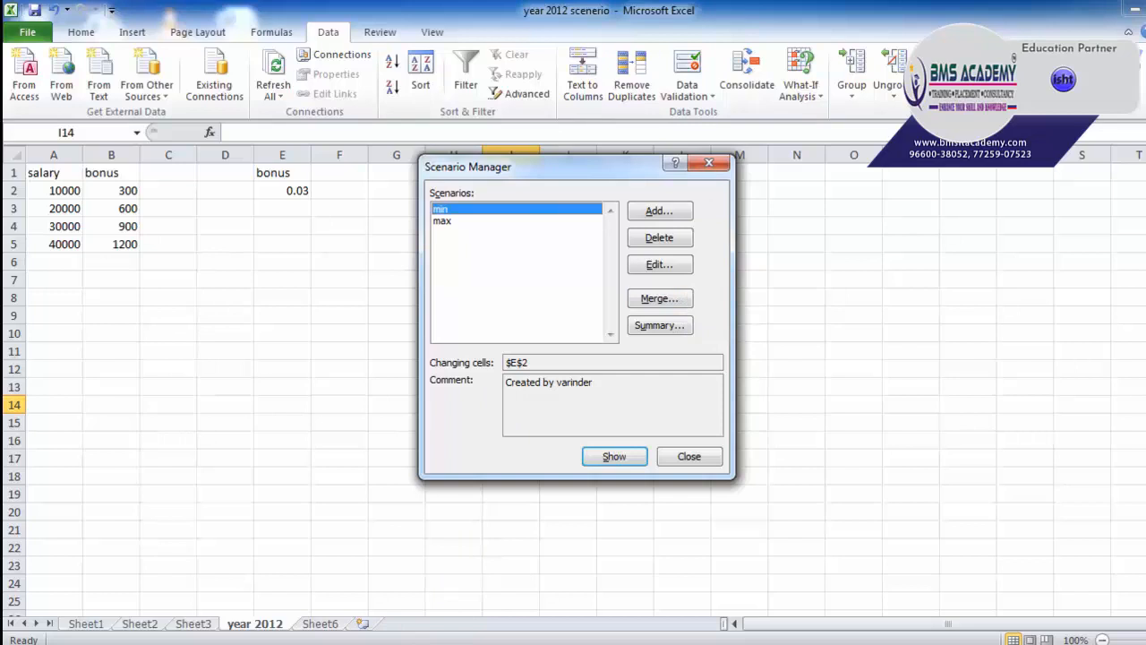
mouse_move(307, 588)
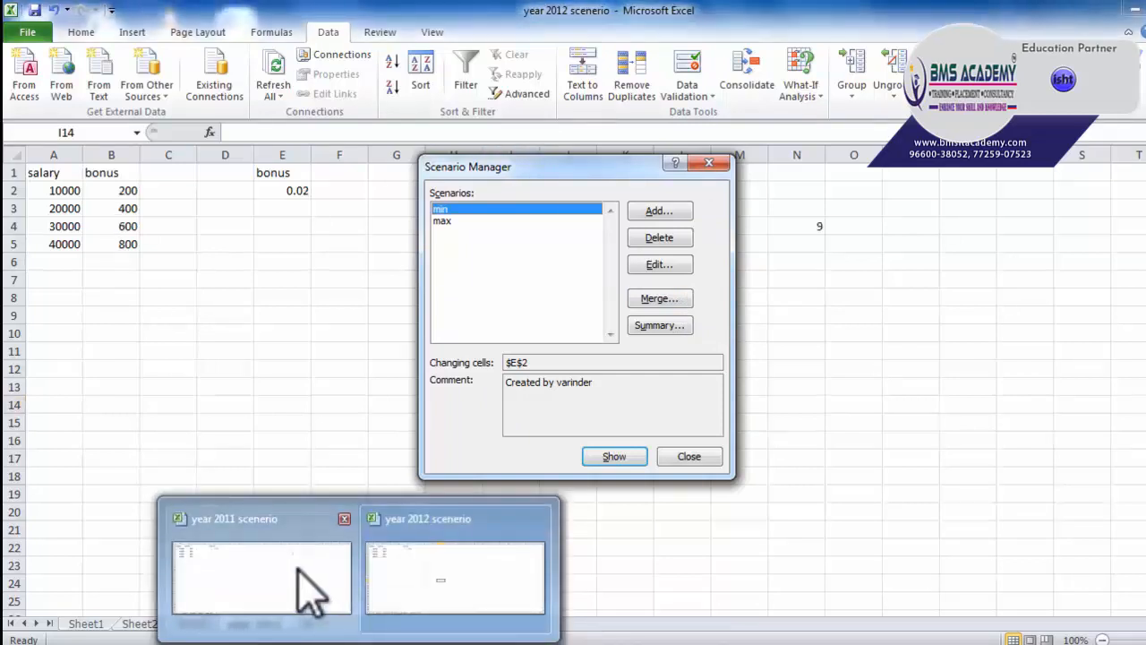
mouse_move(407, 570)
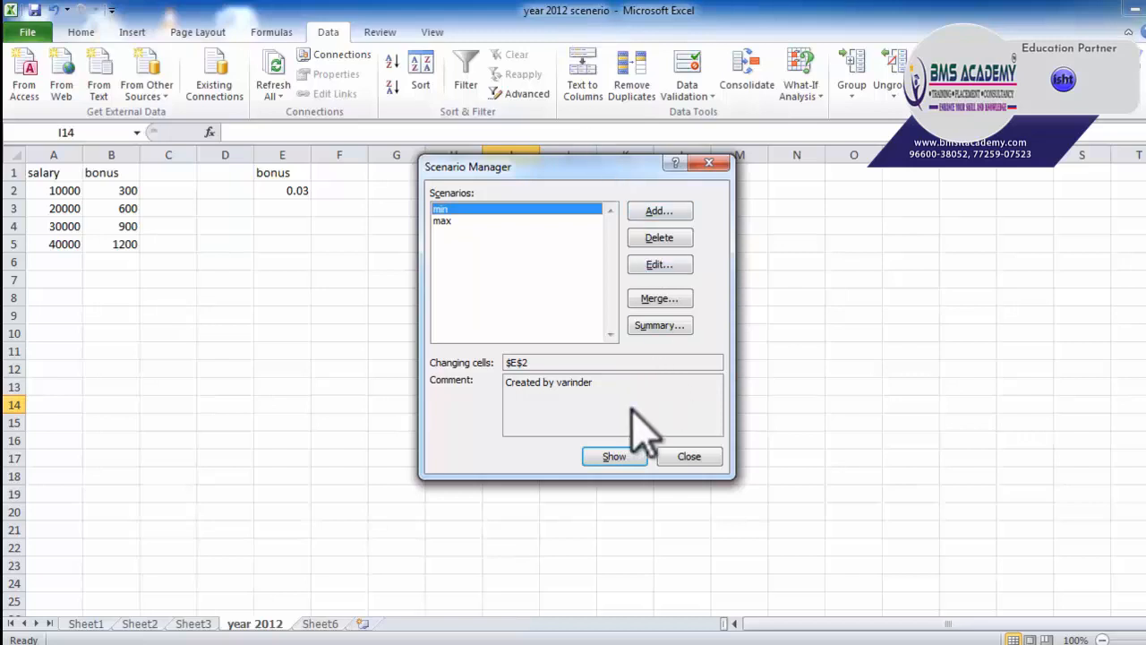
- Merge the scenarios from the year 2011 sheet of year 2011 scenerio.xlsx into the year 2012 sheet
left_click(659, 300)
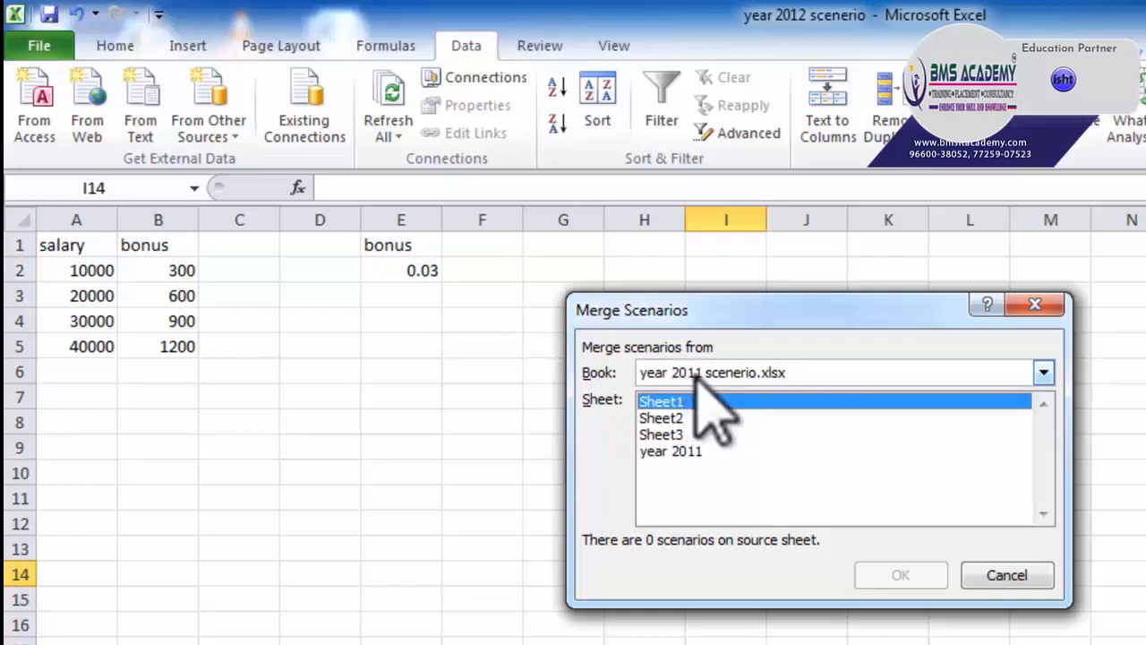
left_click(697, 372)
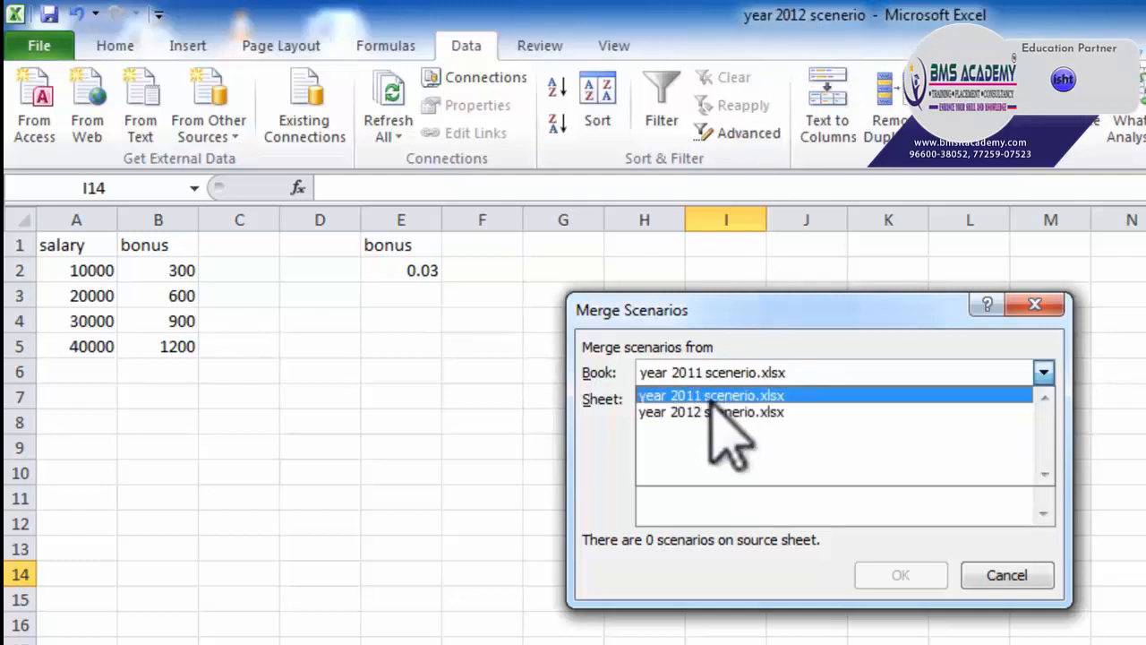
left_click(702, 398)
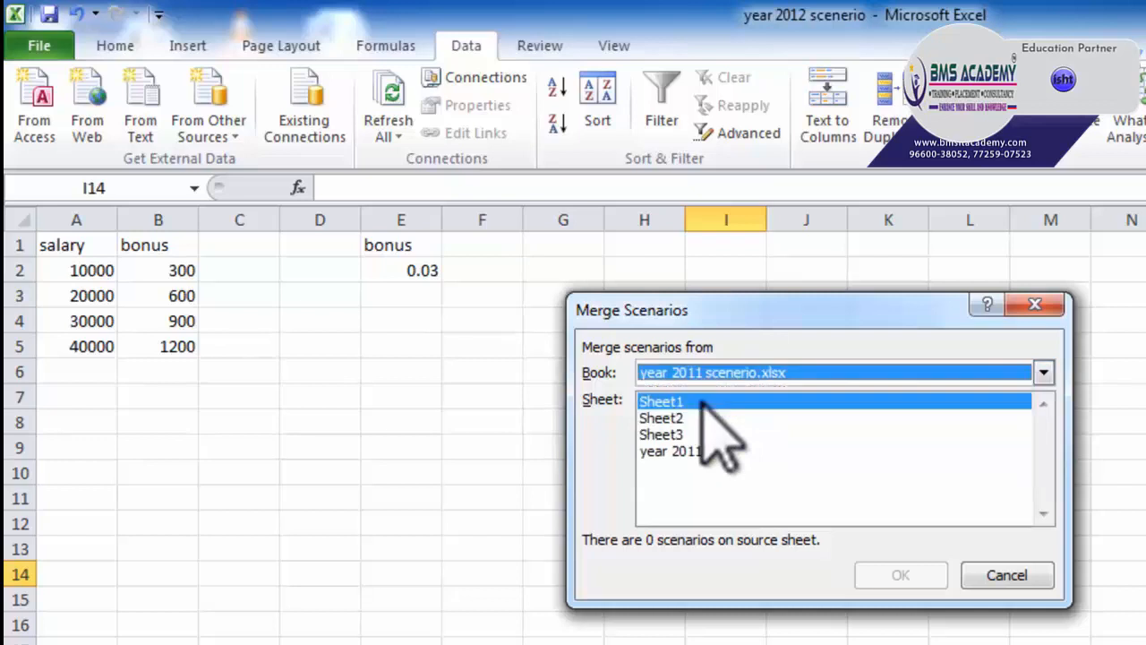
left_click(672, 450)
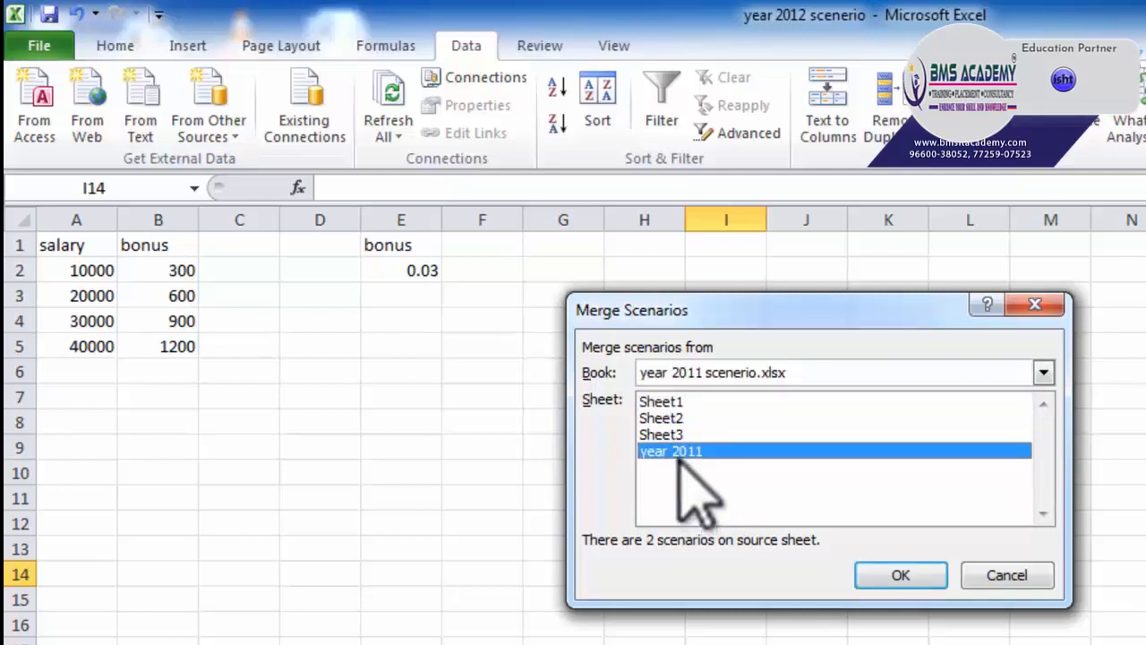
left_click(897, 574)
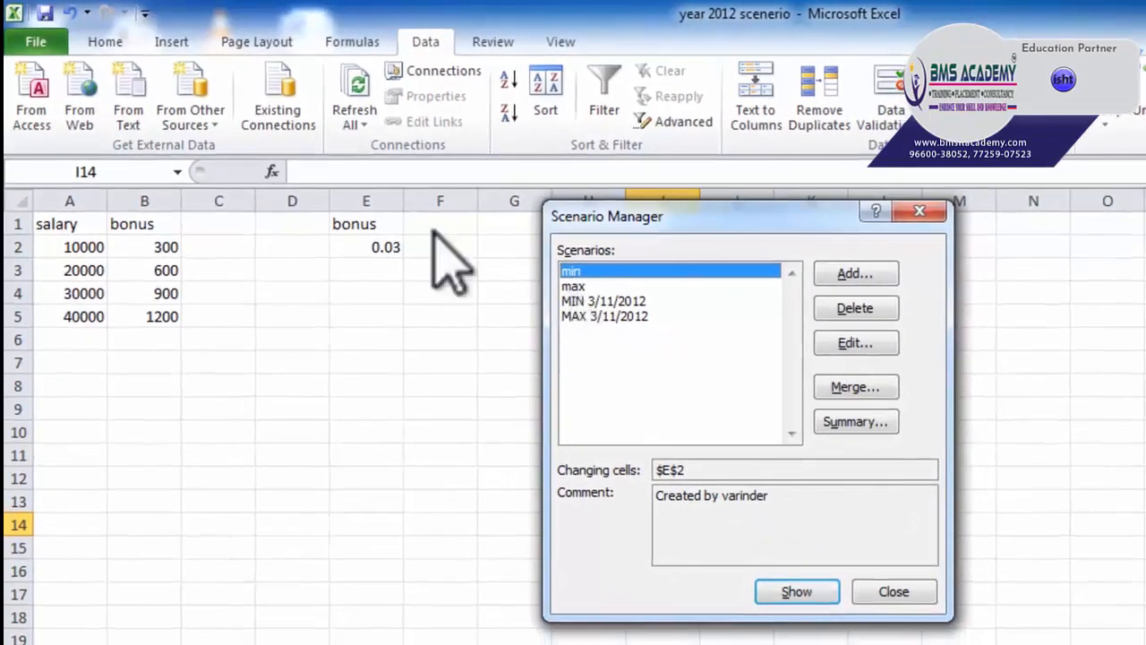
- Look through the merged scenarios in the list, and show the original min and max scenarios on the 2012 sheet
left_click(601, 302)
left_click(601, 316)
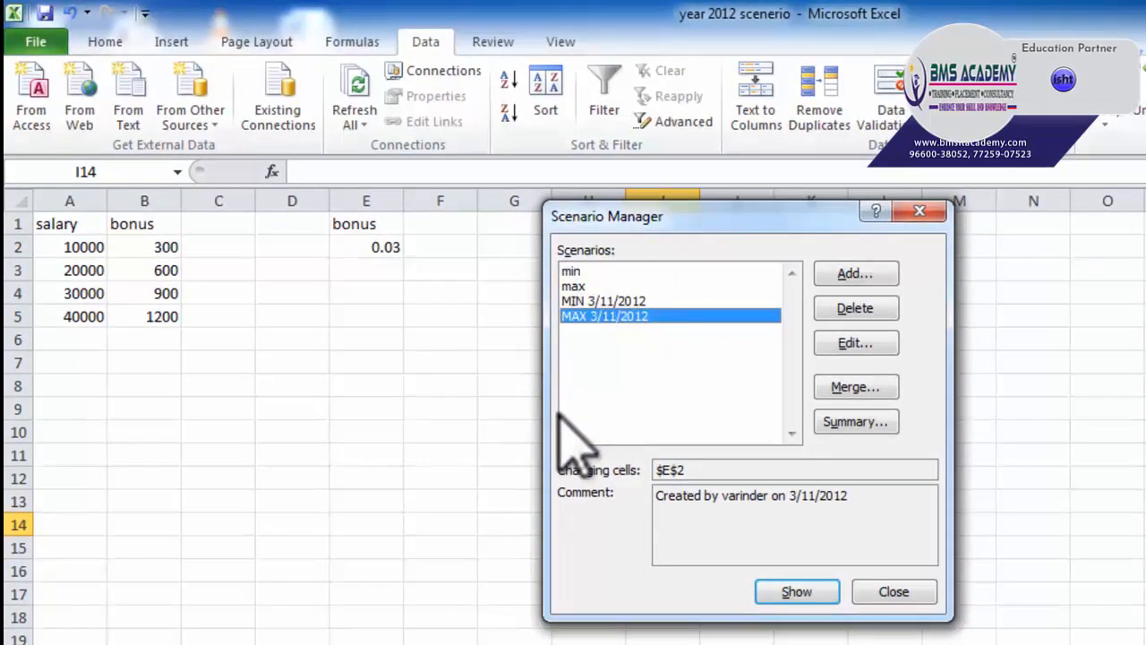
left_click(597, 271)
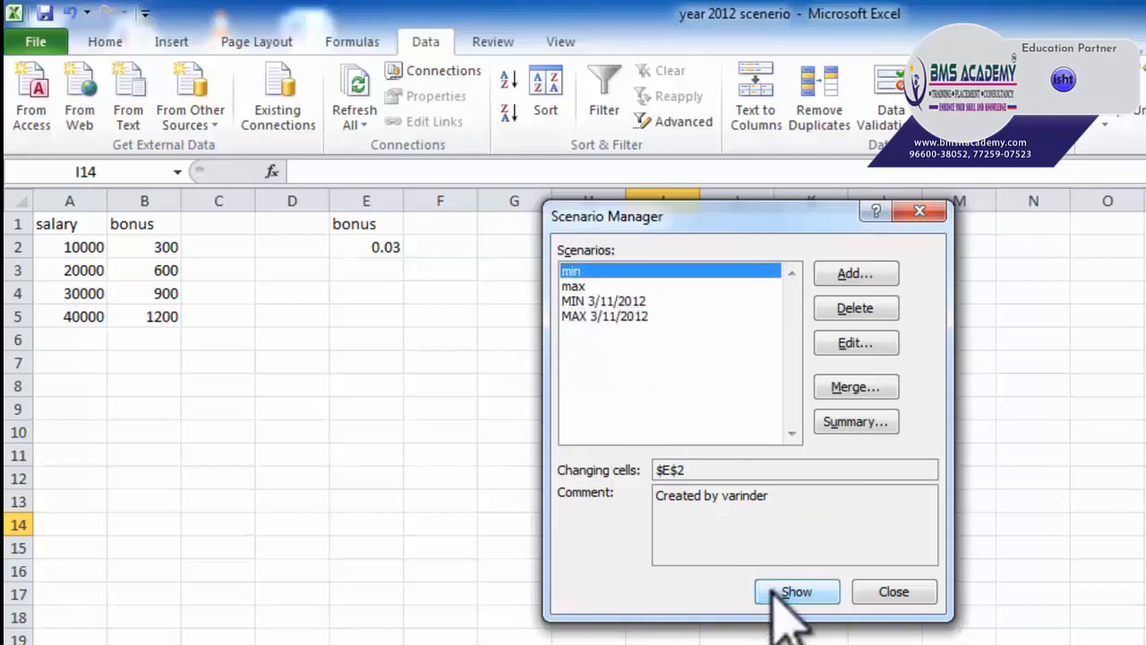
left_click(583, 287)
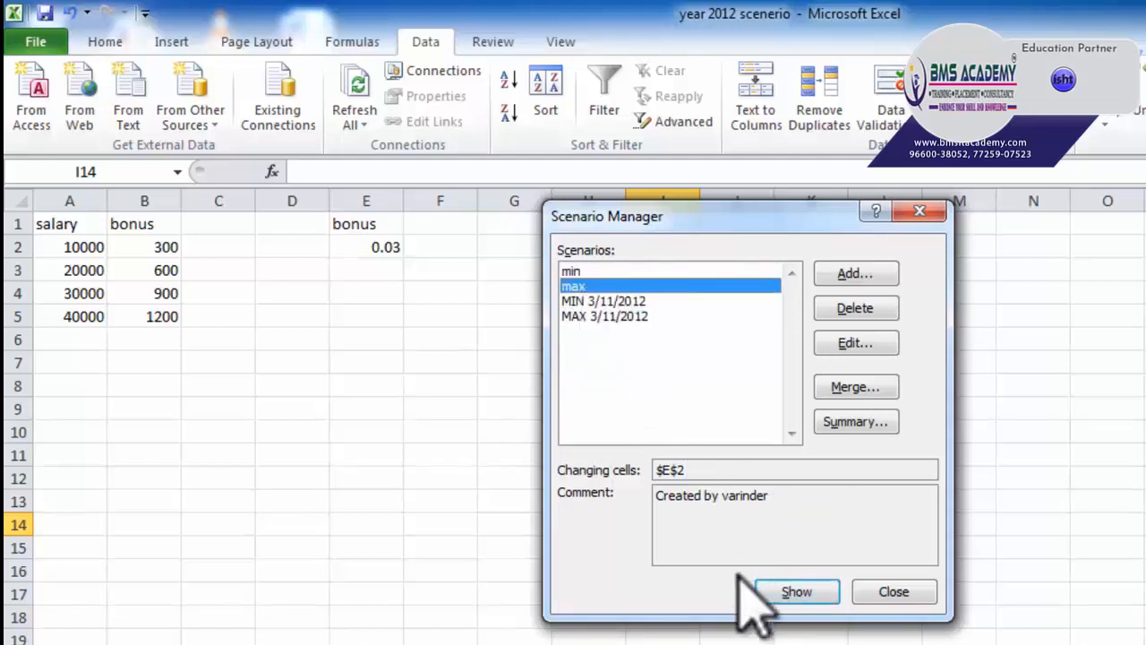
left_click(768, 588)
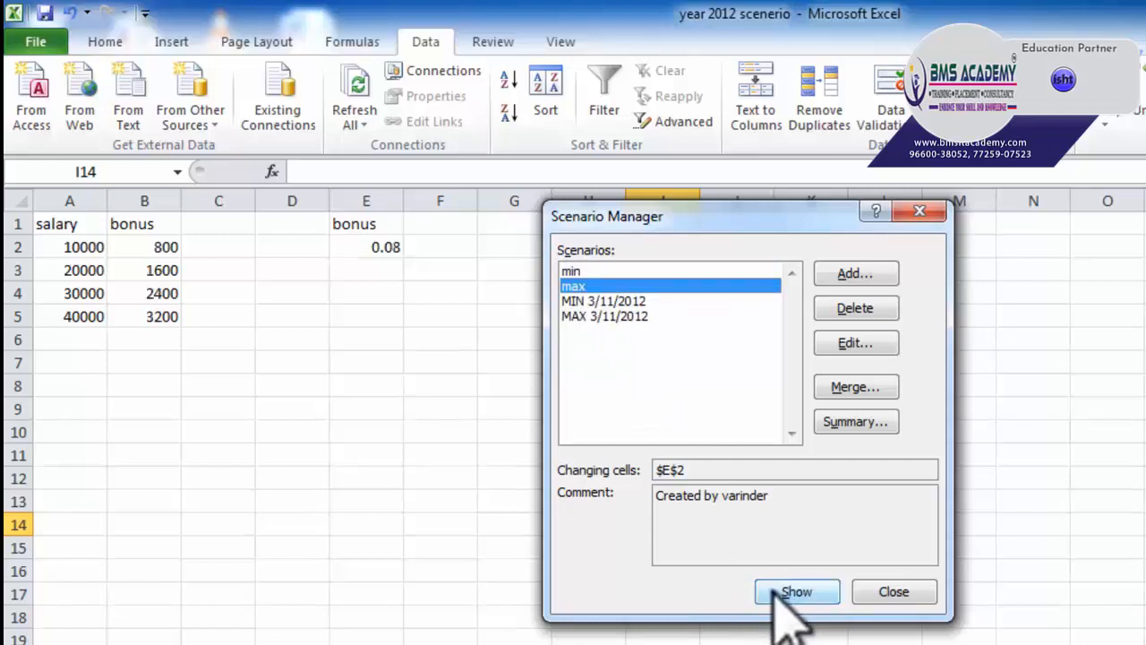
- Show the merged MIN 3/11/2012 scenario and then the MAX 3/11/2012 scenario on the 2012 salary sheet
left_click(605, 302)
left_click(785, 595)
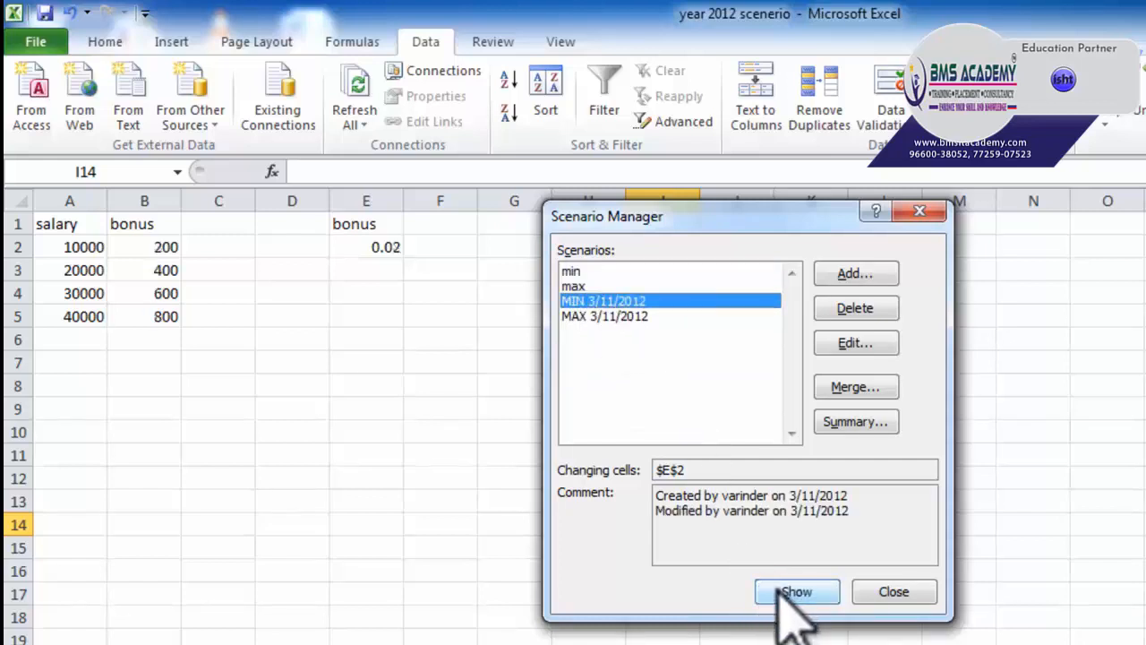
left_click(600, 317)
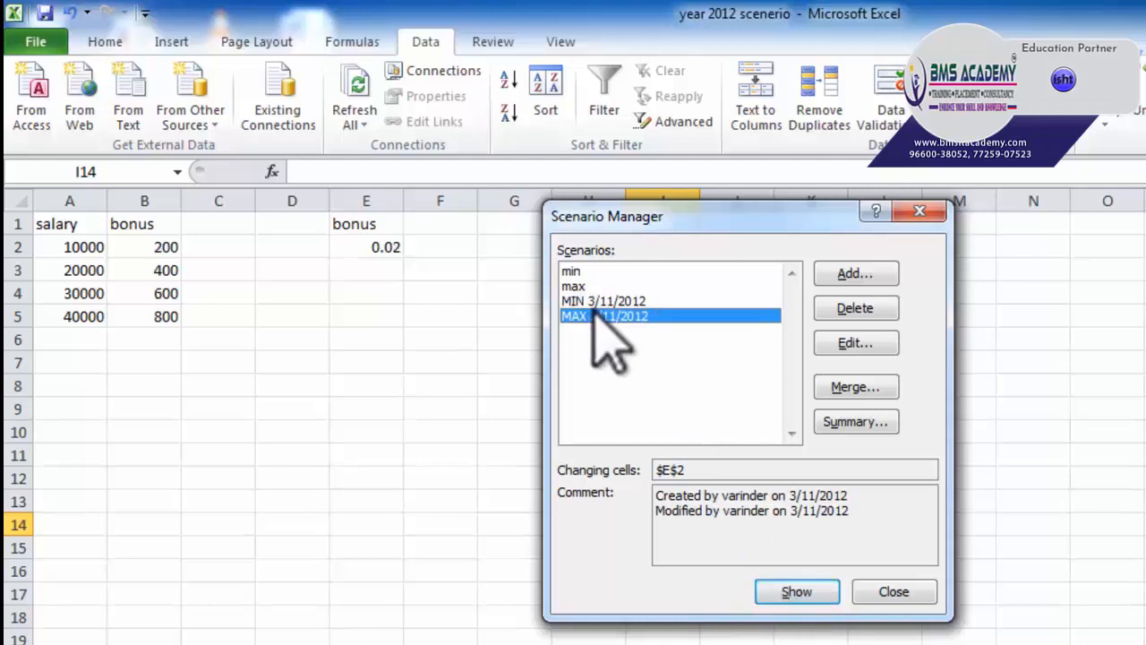
left_click(787, 597)
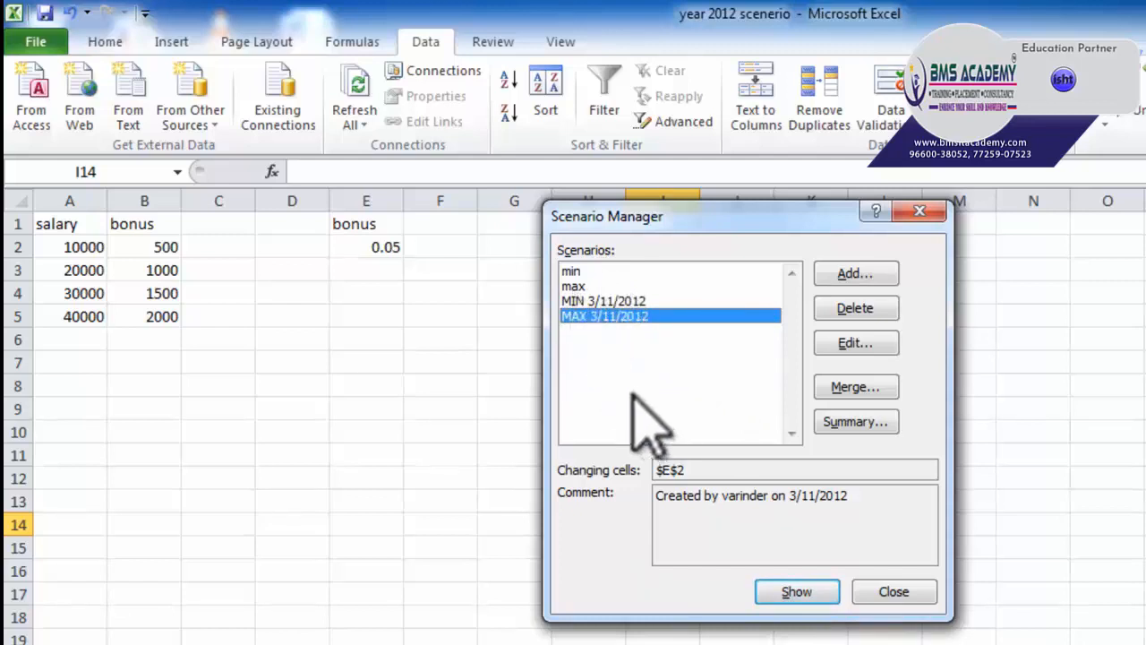
- Create a scenario report of the Scenario summary type with result cells B2,B3,B4,B5
left_click(844, 423)
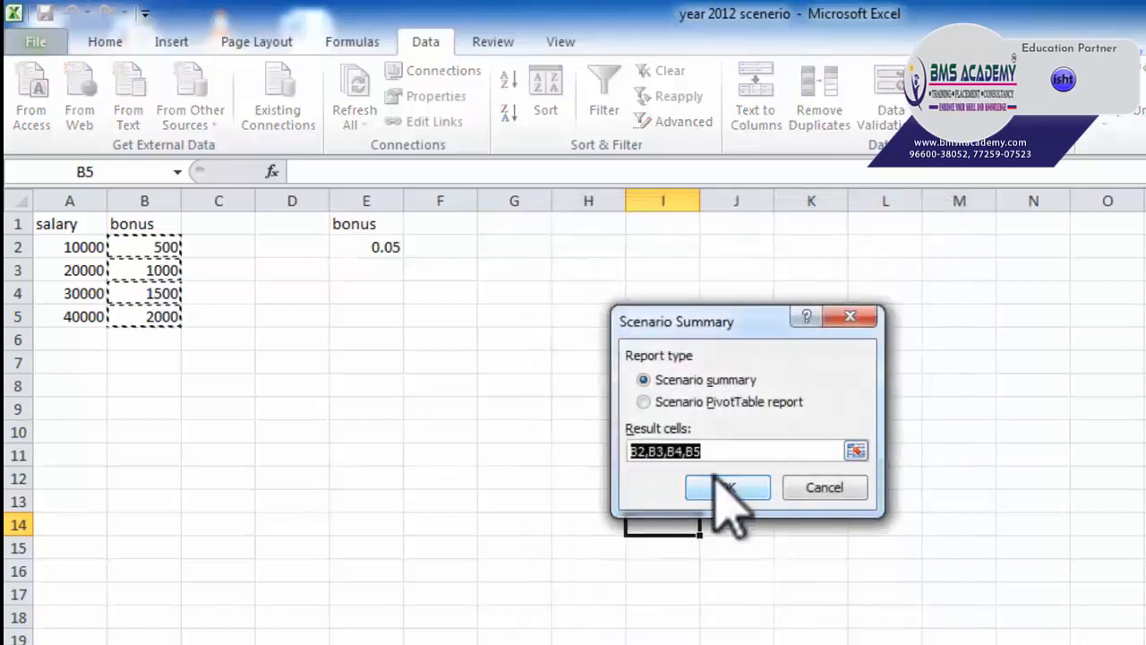
left_click(677, 379)
left_click(674, 401)
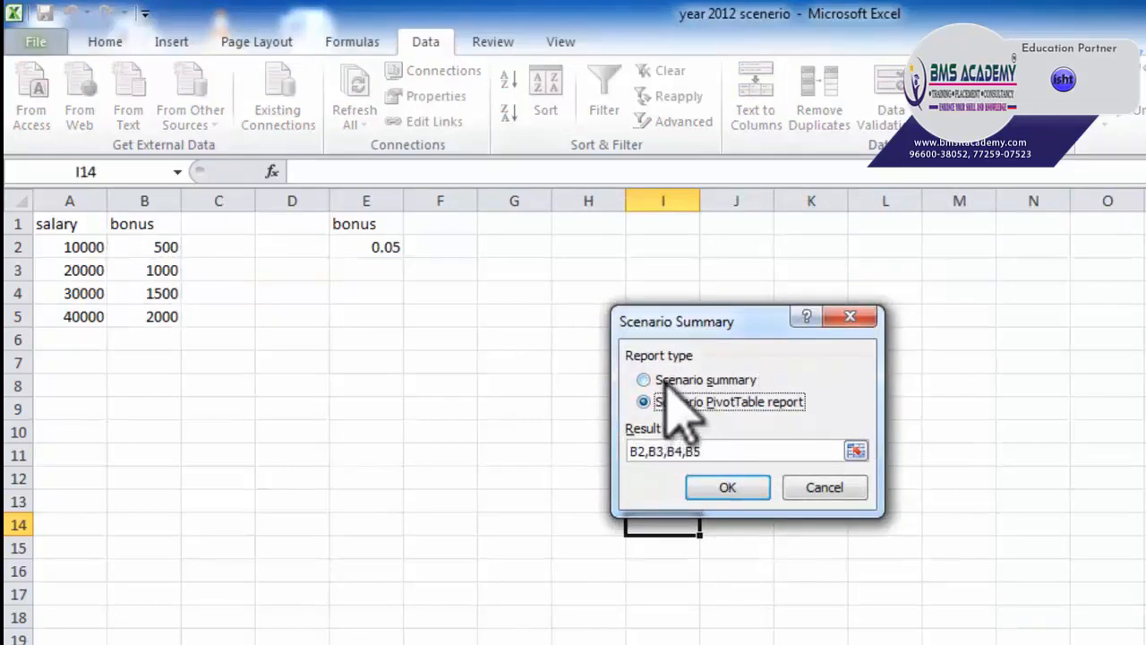
left_click(666, 380)
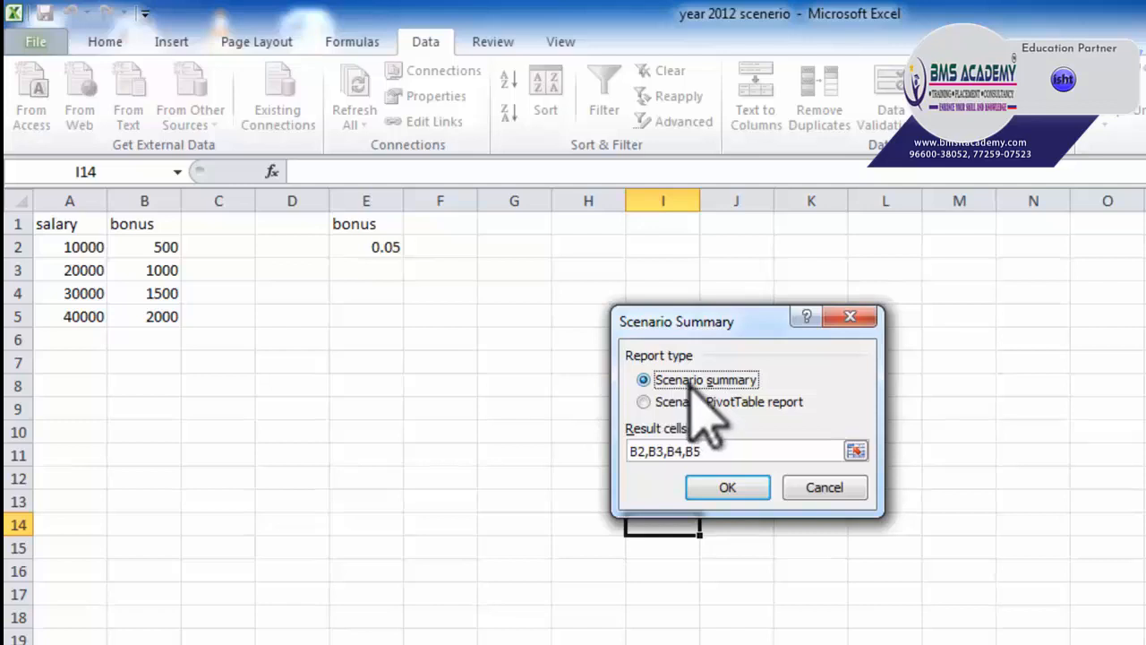
left_click(706, 488)
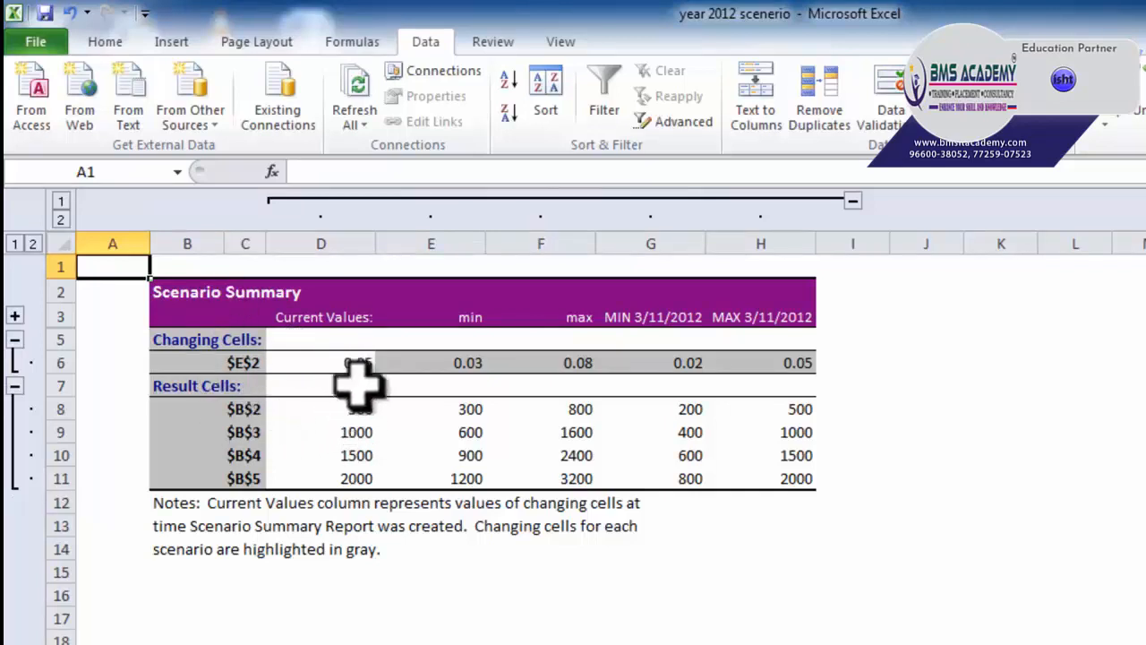
- Examine the summary report's bonus results column by column, from the current values through the min, max, MIN 3/11/2012 and MAX 3/11/2012 scenarios
left_click_drag(344, 410, 355, 476)
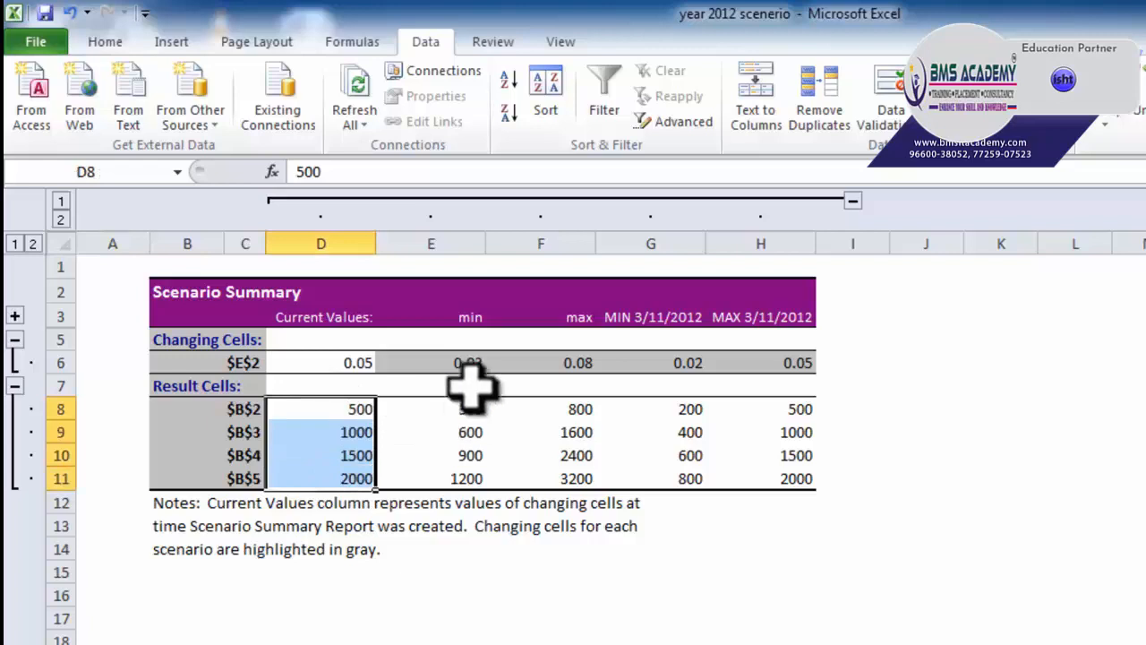
left_click_drag(478, 404, 475, 504)
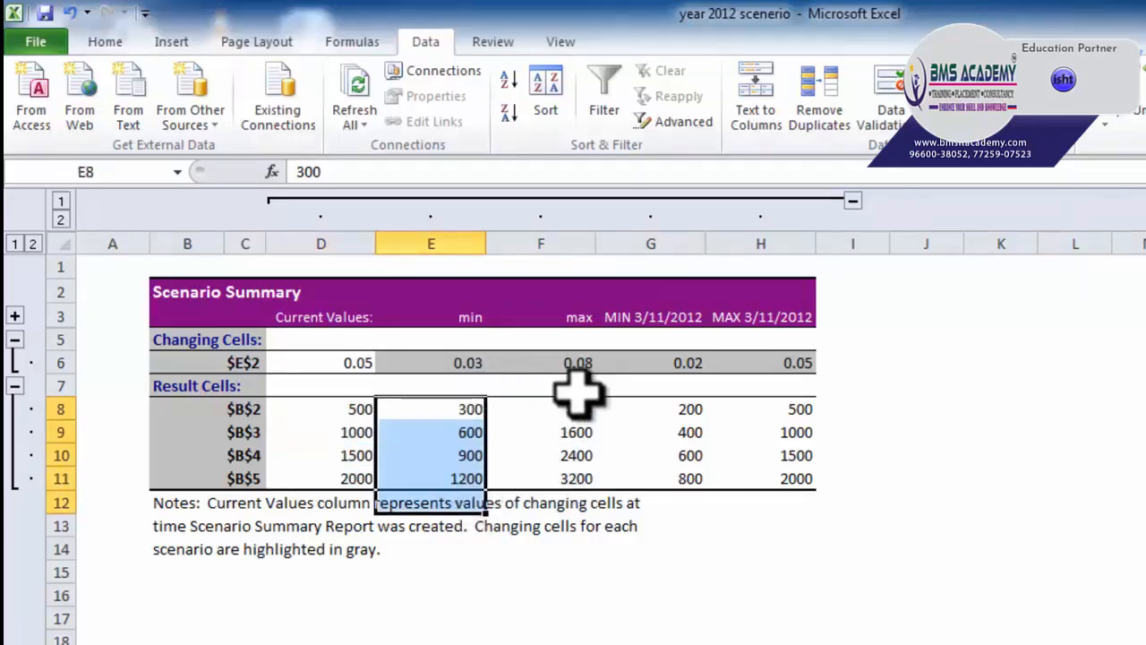
left_click_drag(573, 410, 582, 470)
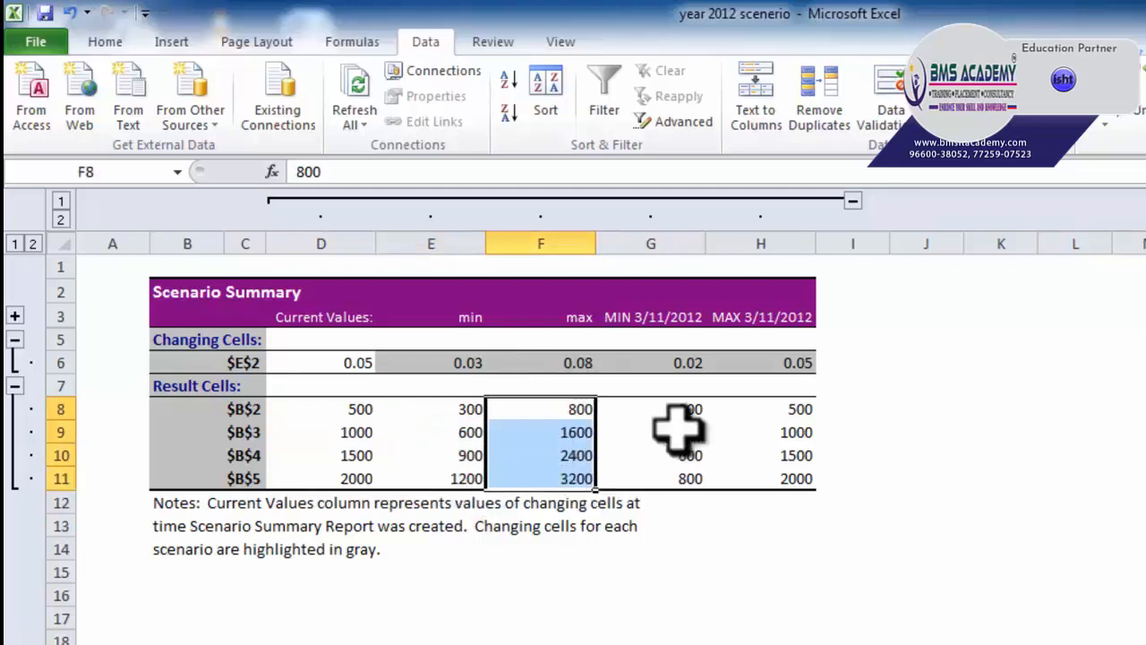
left_click_drag(686, 414, 690, 480)
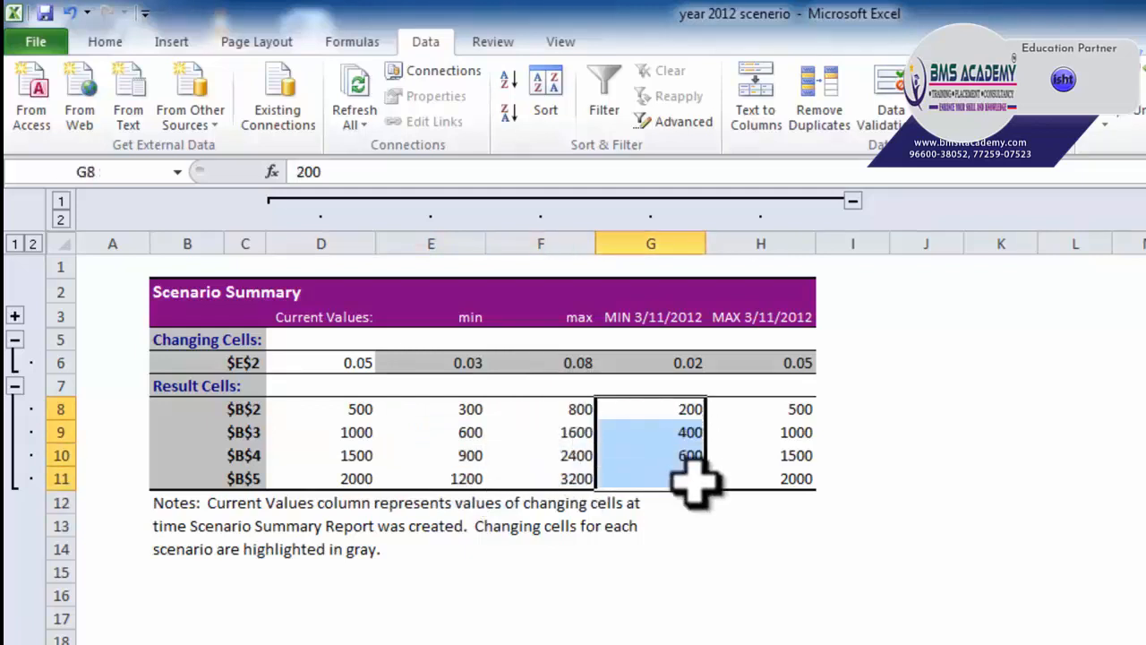
left_click_drag(803, 399, 805, 479)
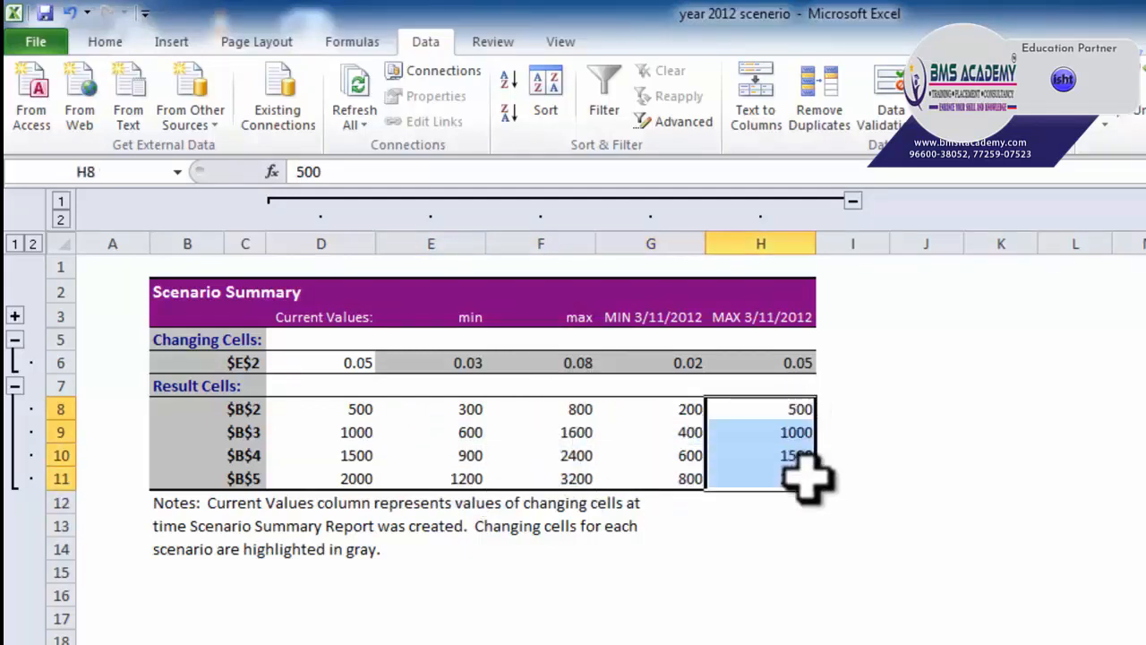